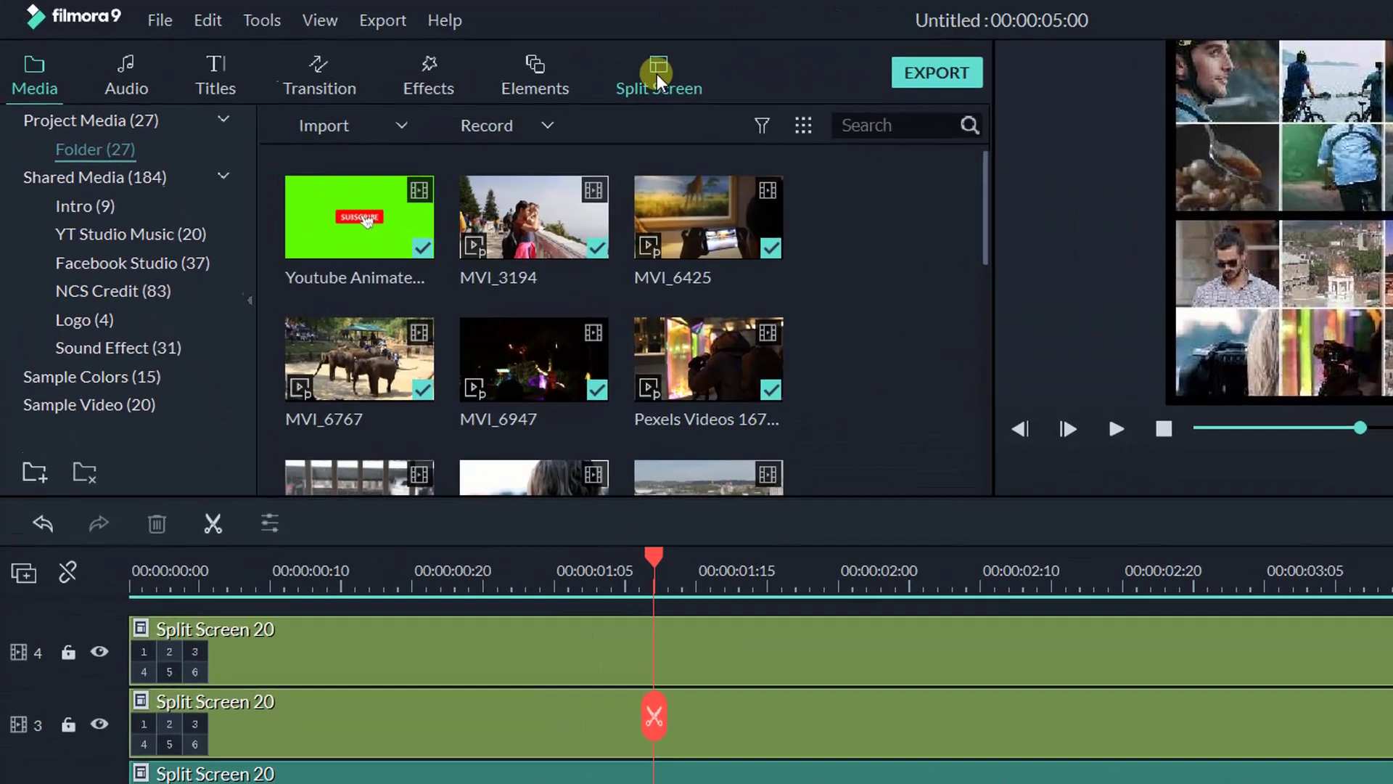
Step: Show the Included (30) split-screen templates and scroll to the 3×2 six-panel layout
click(656, 73)
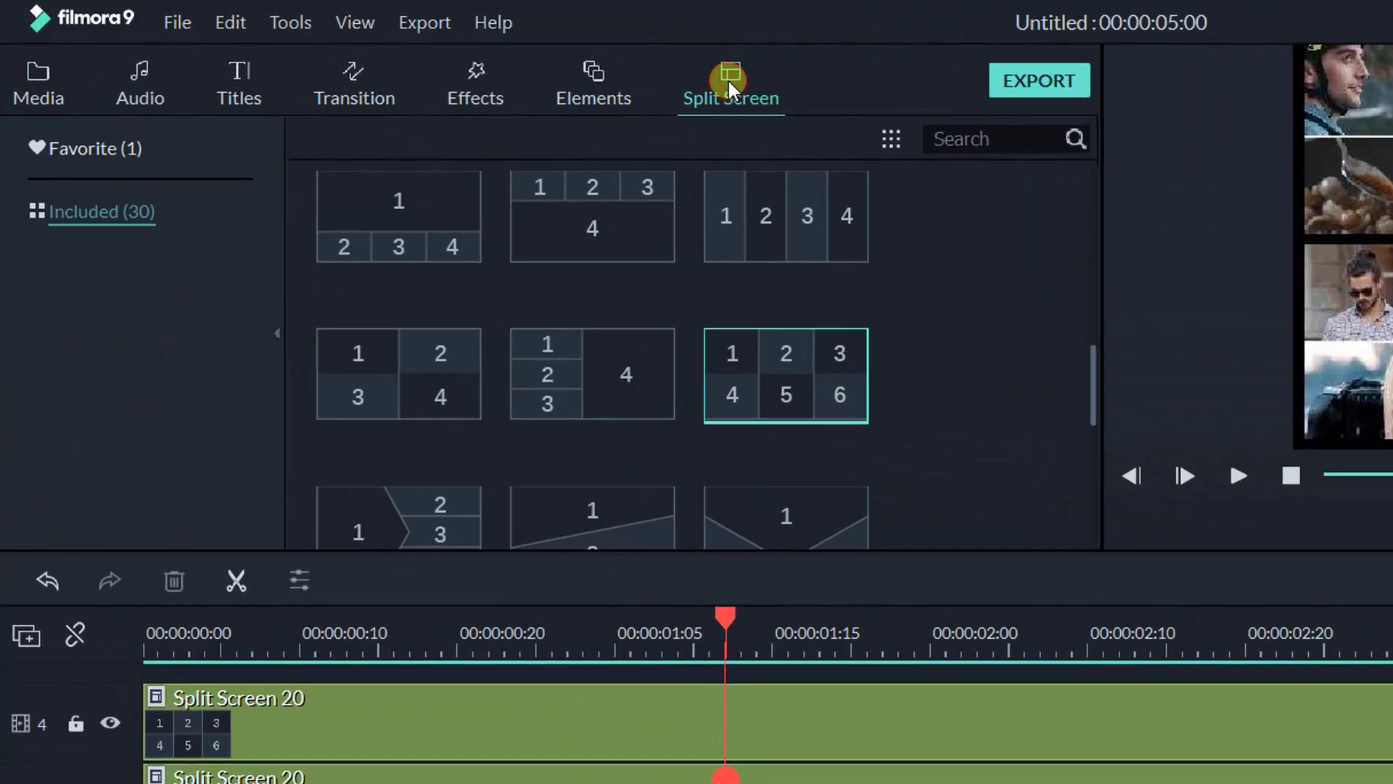
click(109, 221)
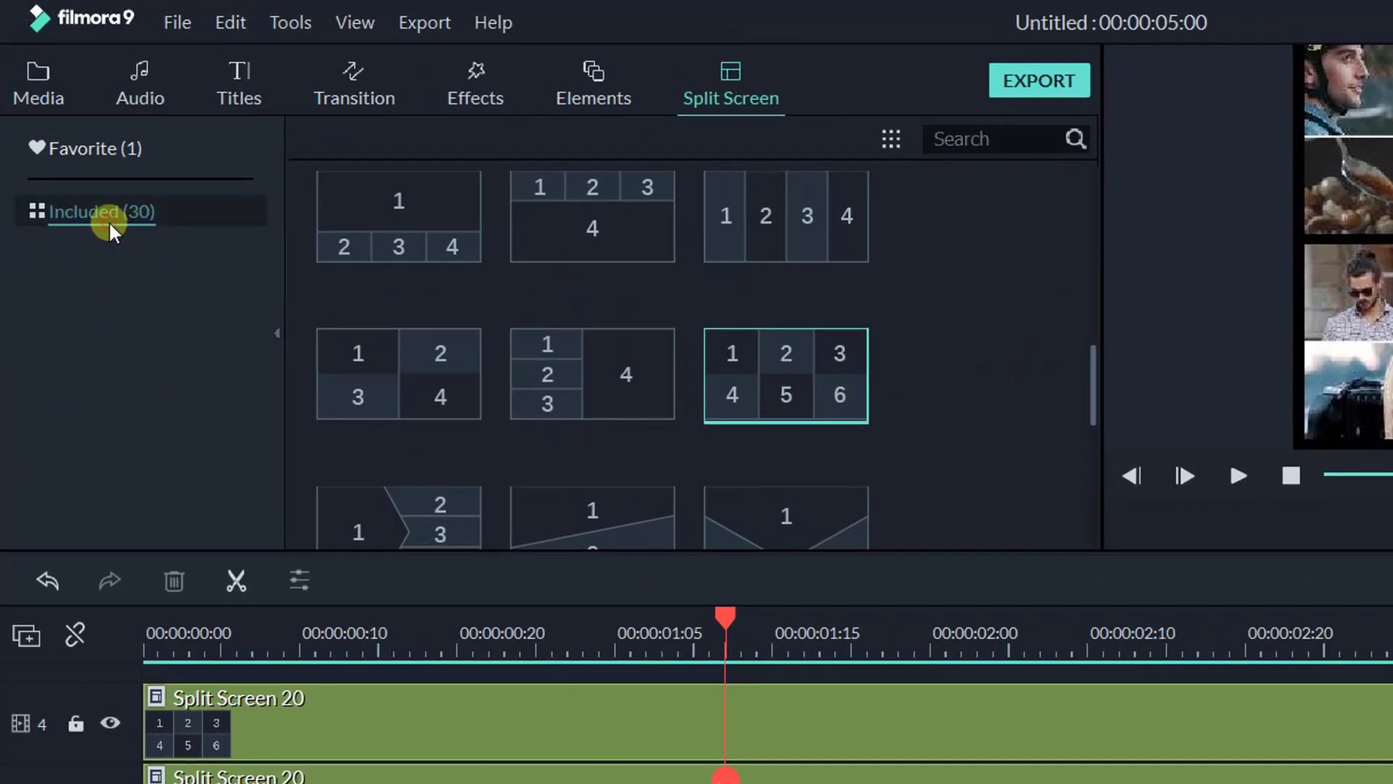
drag(1096, 374, 1067, 500)
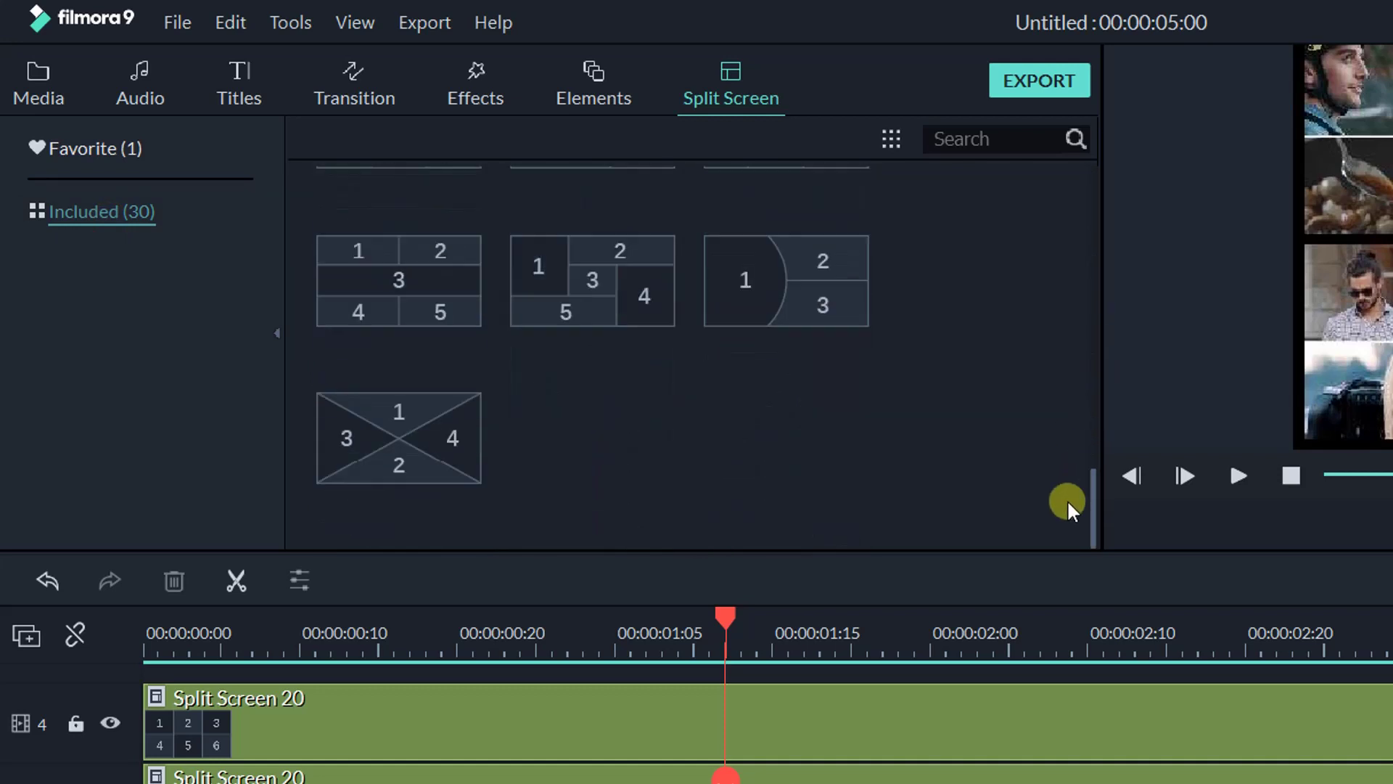
scroll(921, 388, up, 5)
scroll(921, 389, up, 3)
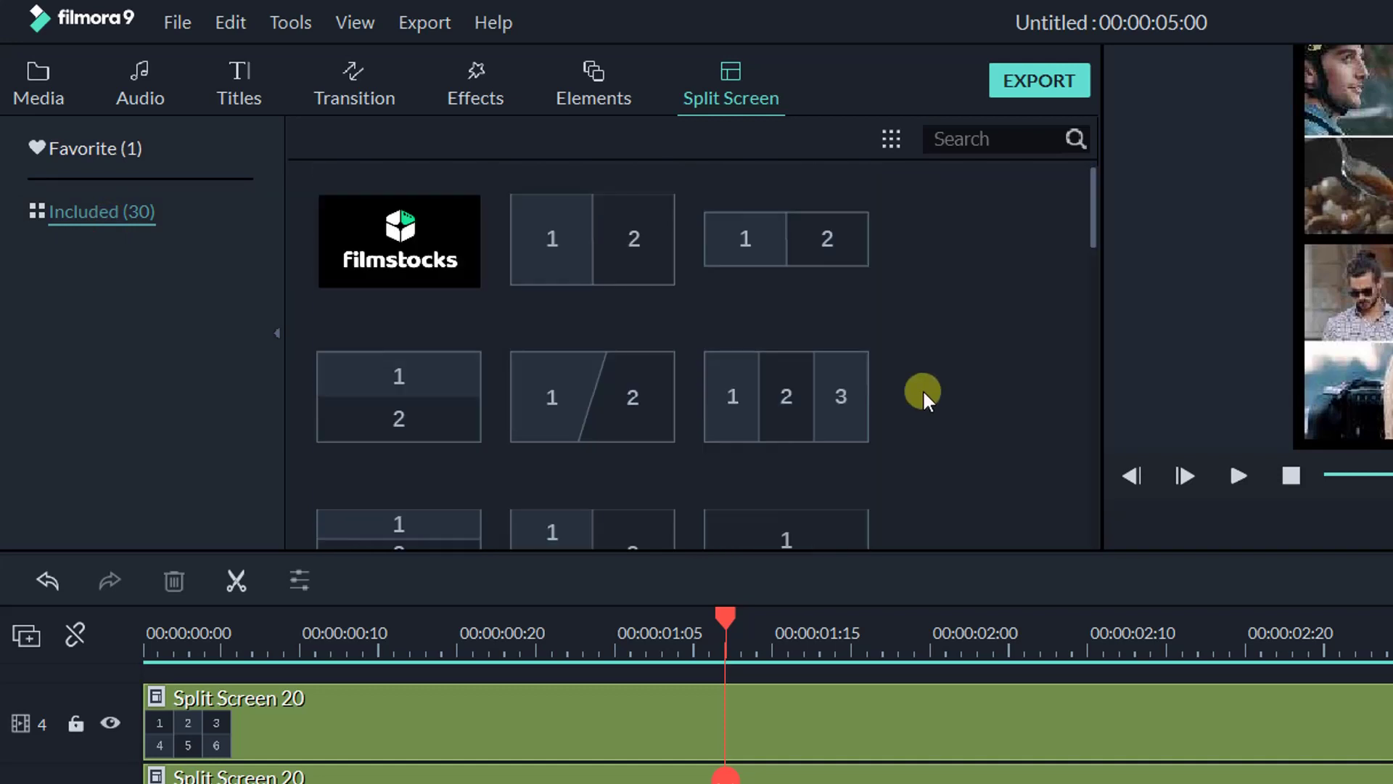
scroll(921, 388, down, 5)
mouse_move(728, 406)
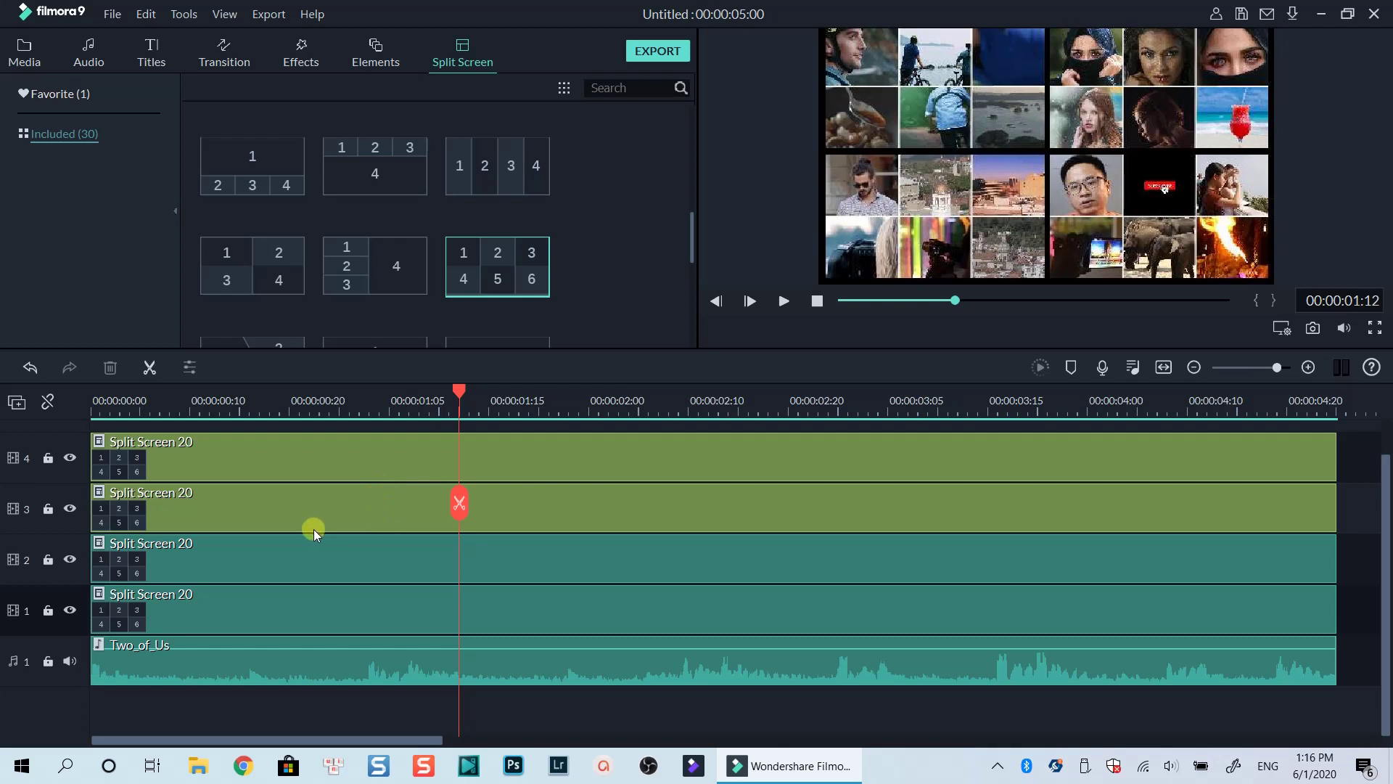
Step: Play the video from the start and select the split-screen clip on track 1
scroll(314, 529, up, 1)
click(93, 414)
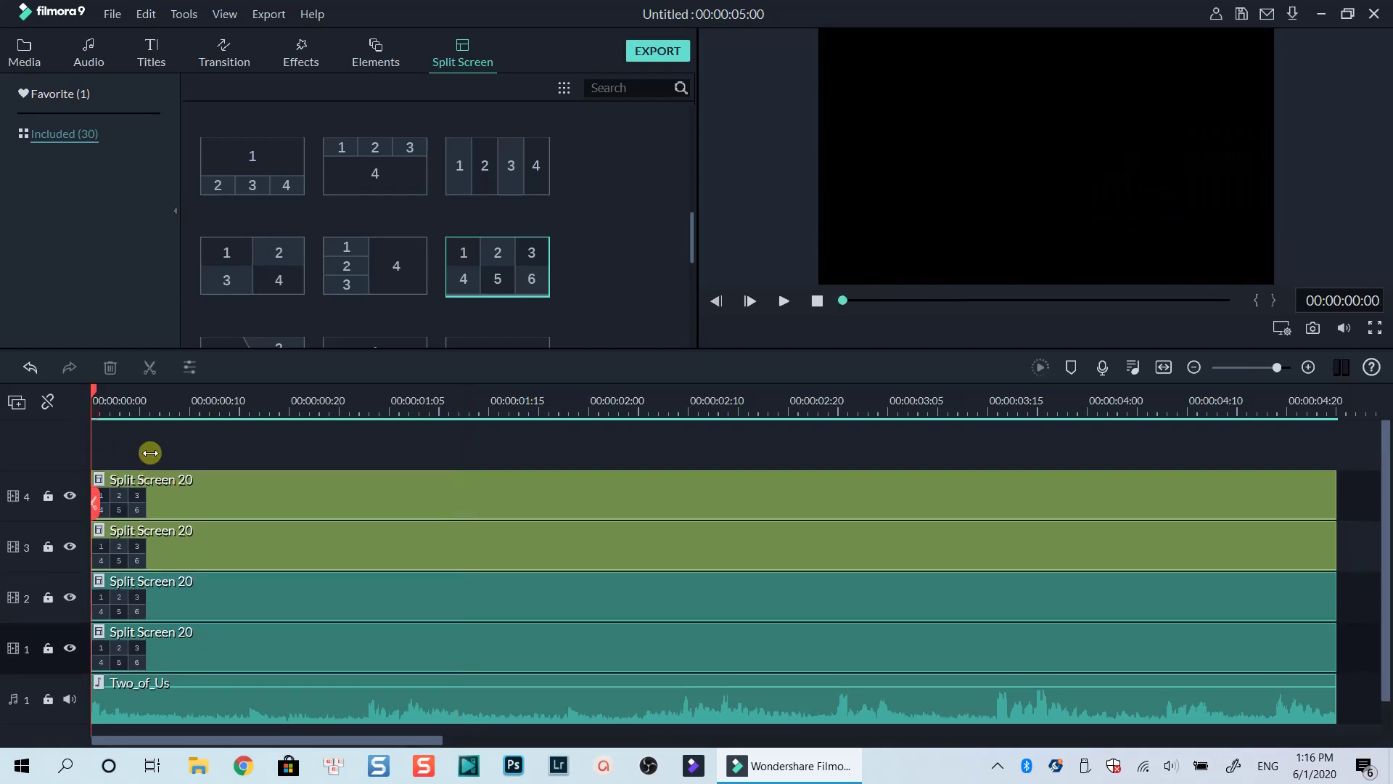
scroll(241, 513, down, 1)
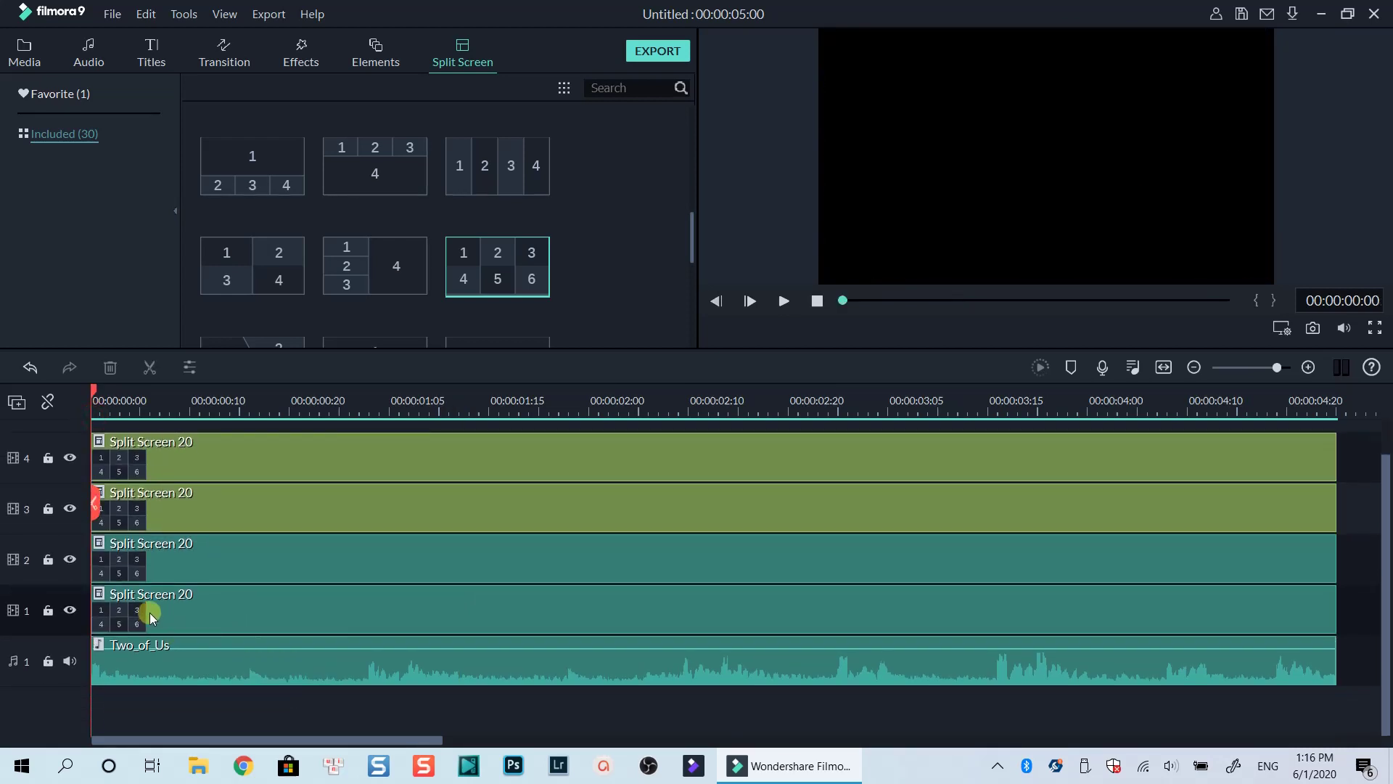
key(space)
click(254, 601)
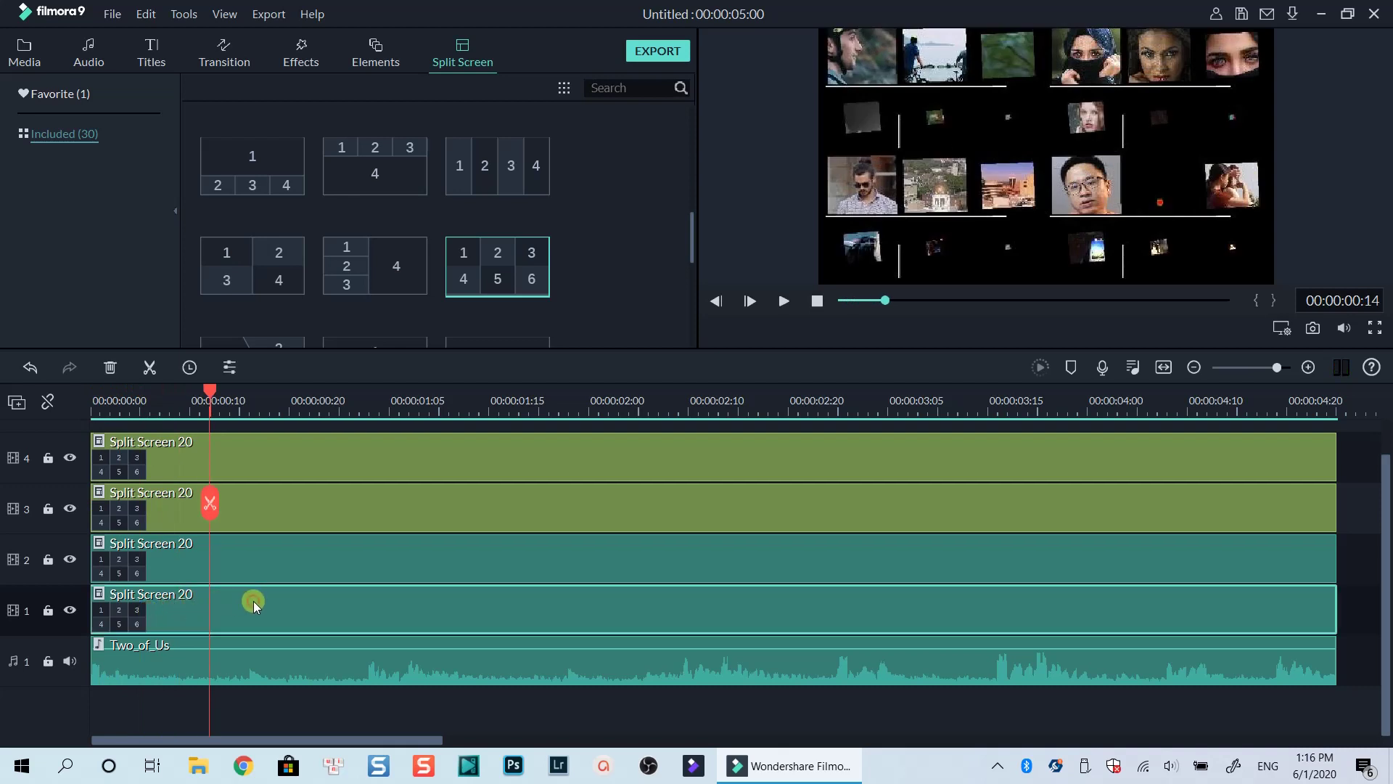
Step: Hide tracks 2, 3 and 4, then move to 00:00:02:08 and show track 2 again
click(70, 559)
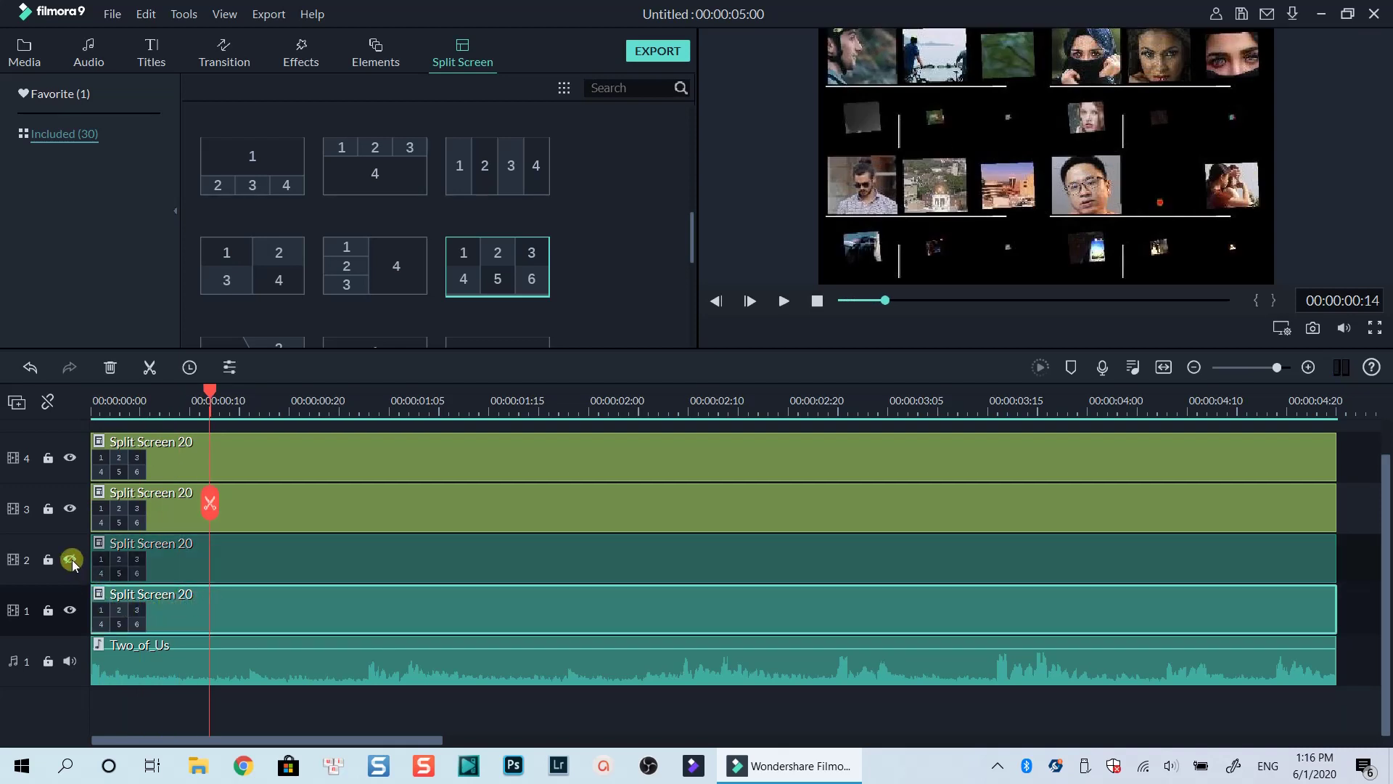
click(70, 508)
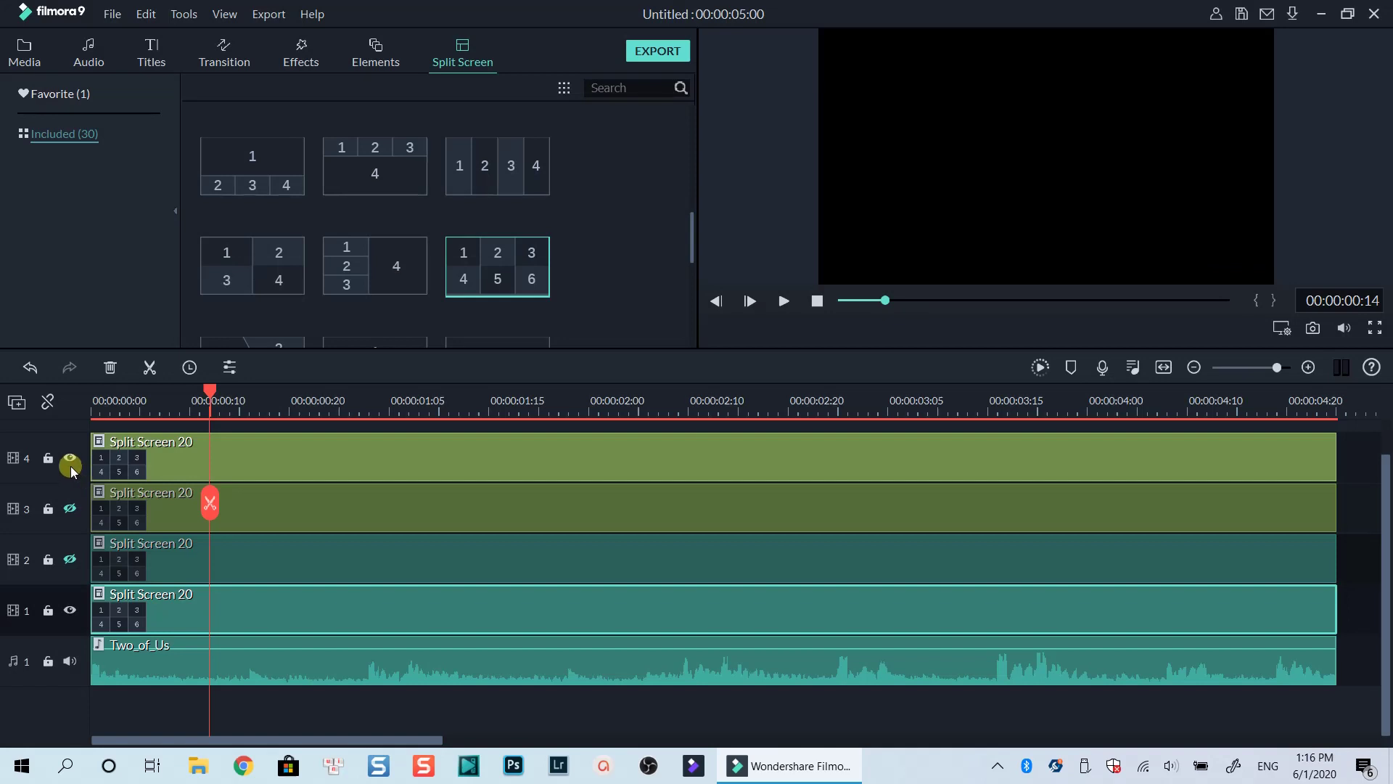
click(70, 459)
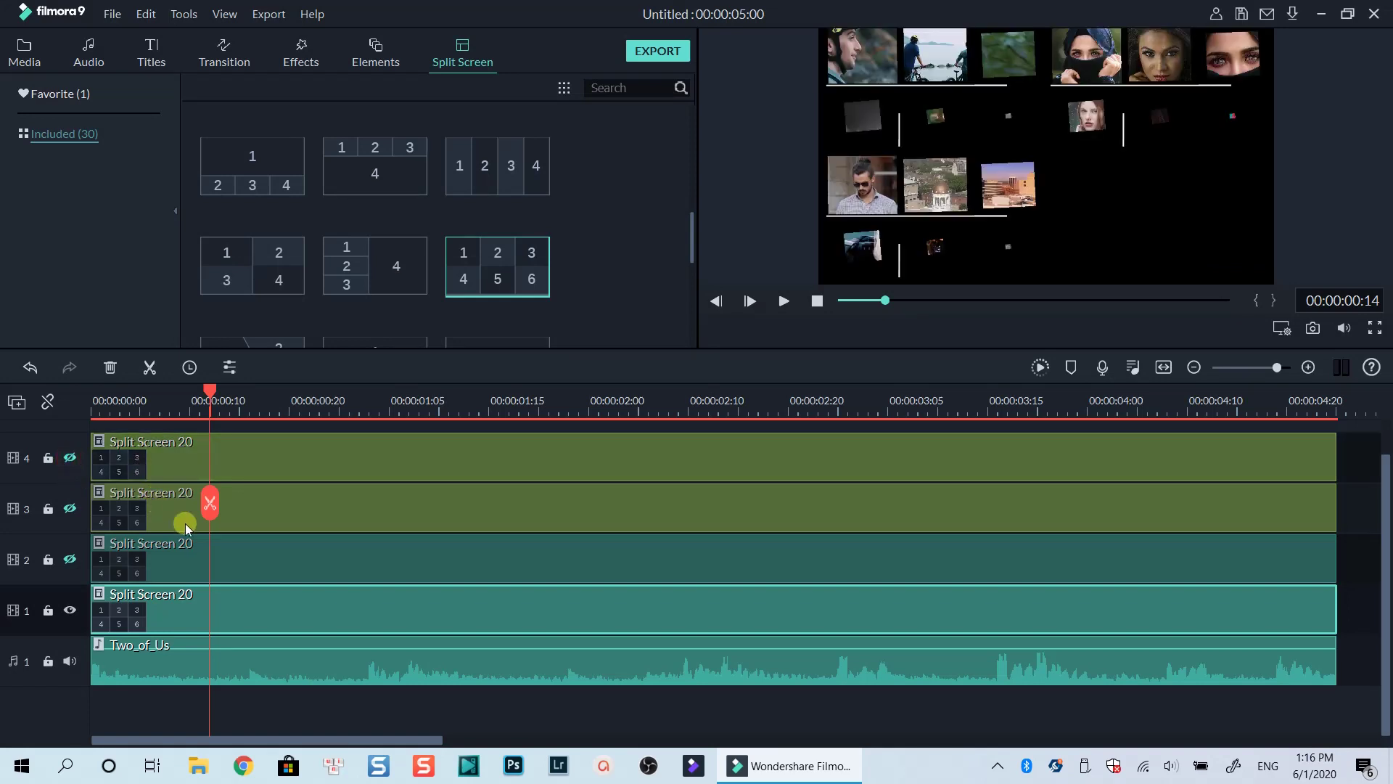
scroll(185, 524, up, 1)
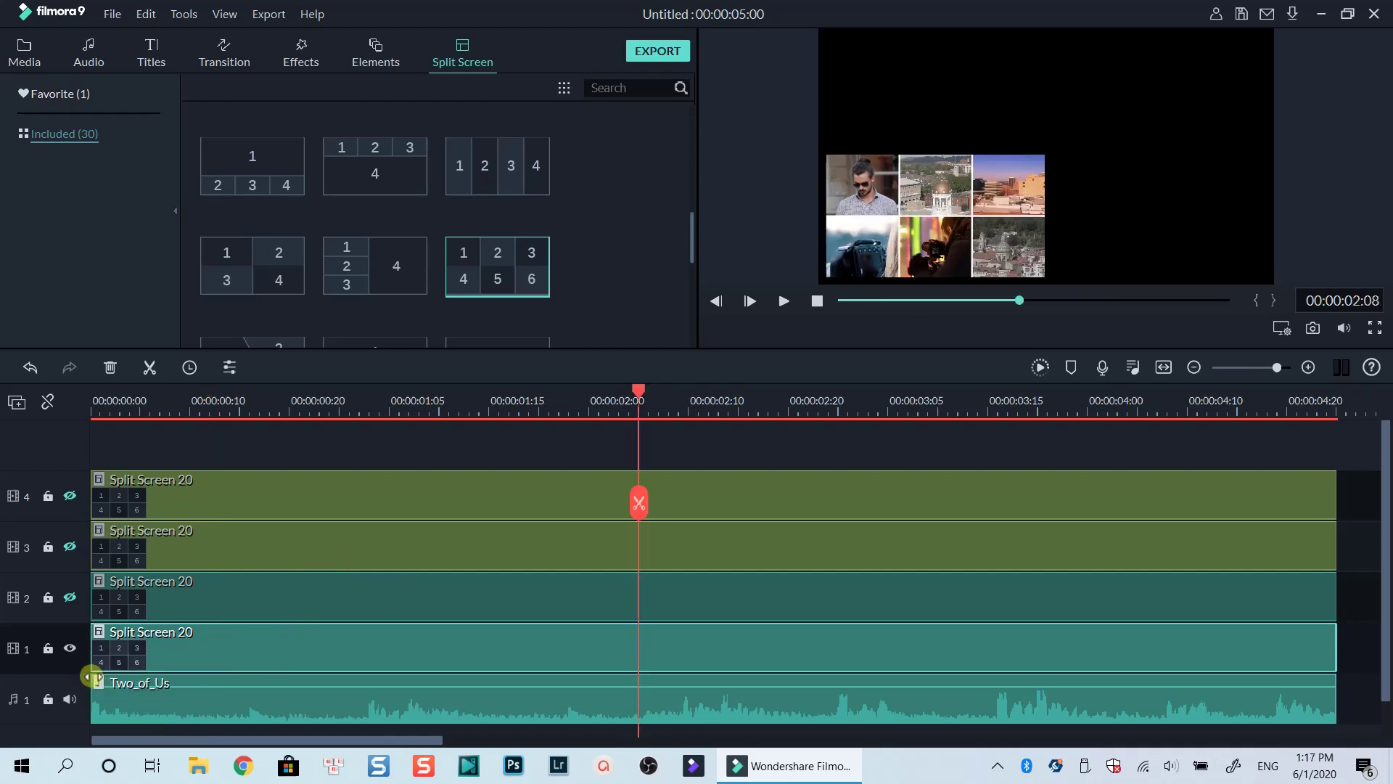
click(70, 599)
click(71, 600)
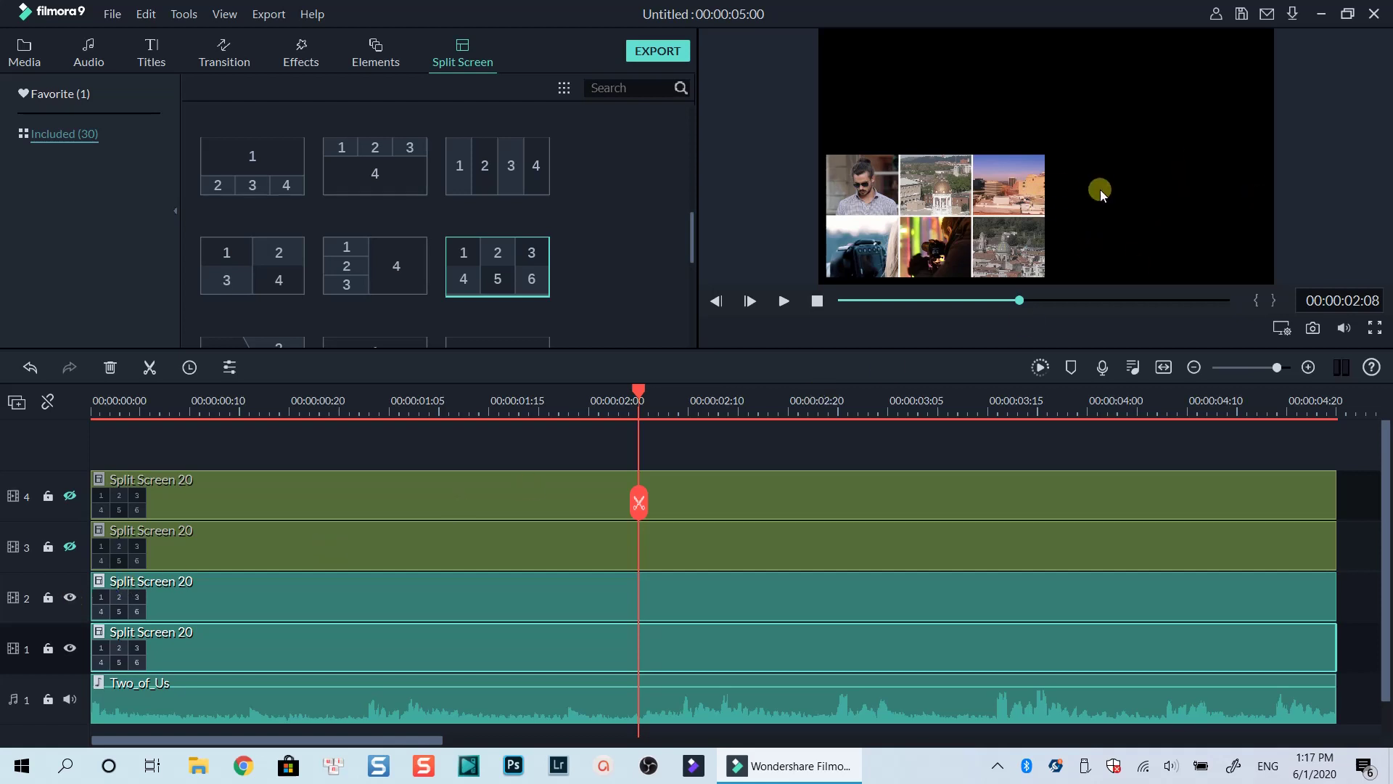
Step: Make tracks 3 and 4 visible again and preview the six-panel split-screen template
click(70, 547)
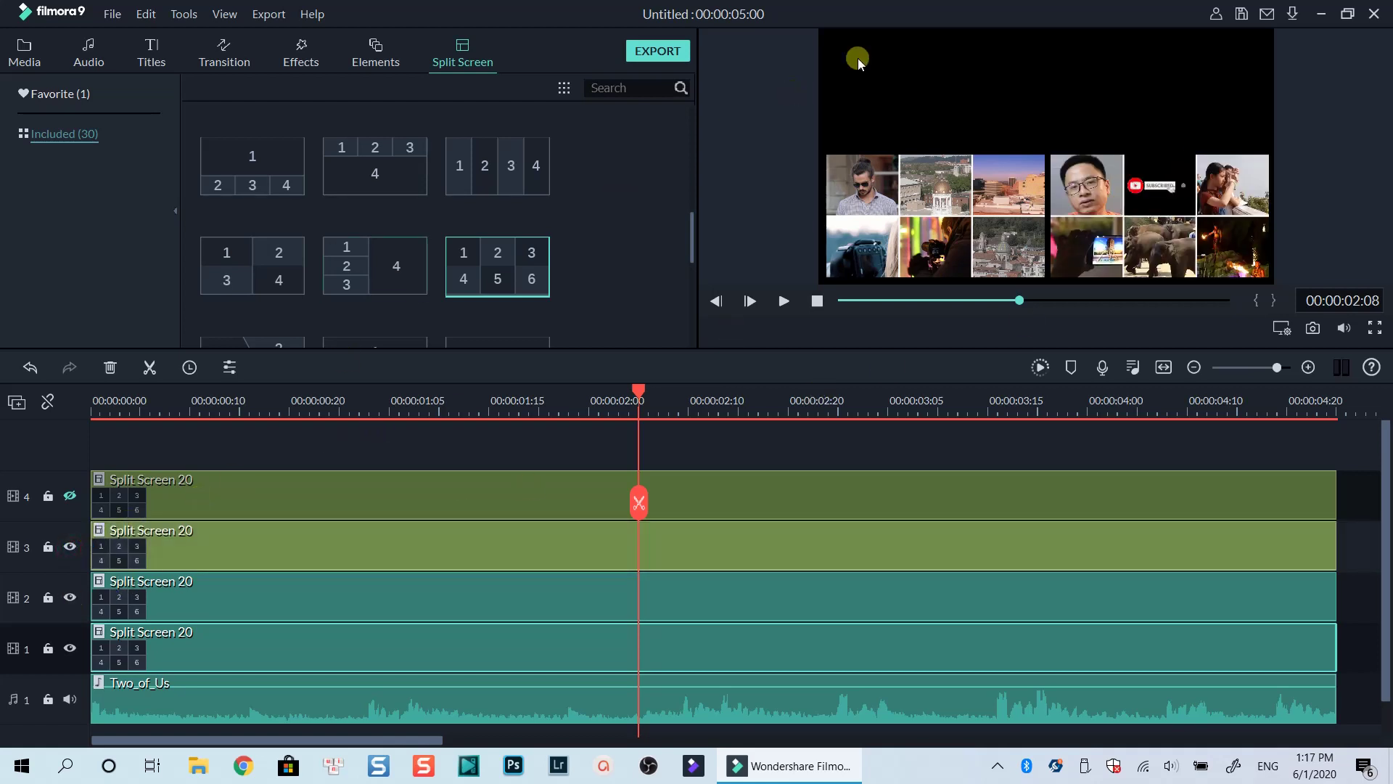
click(77, 499)
click(77, 499)
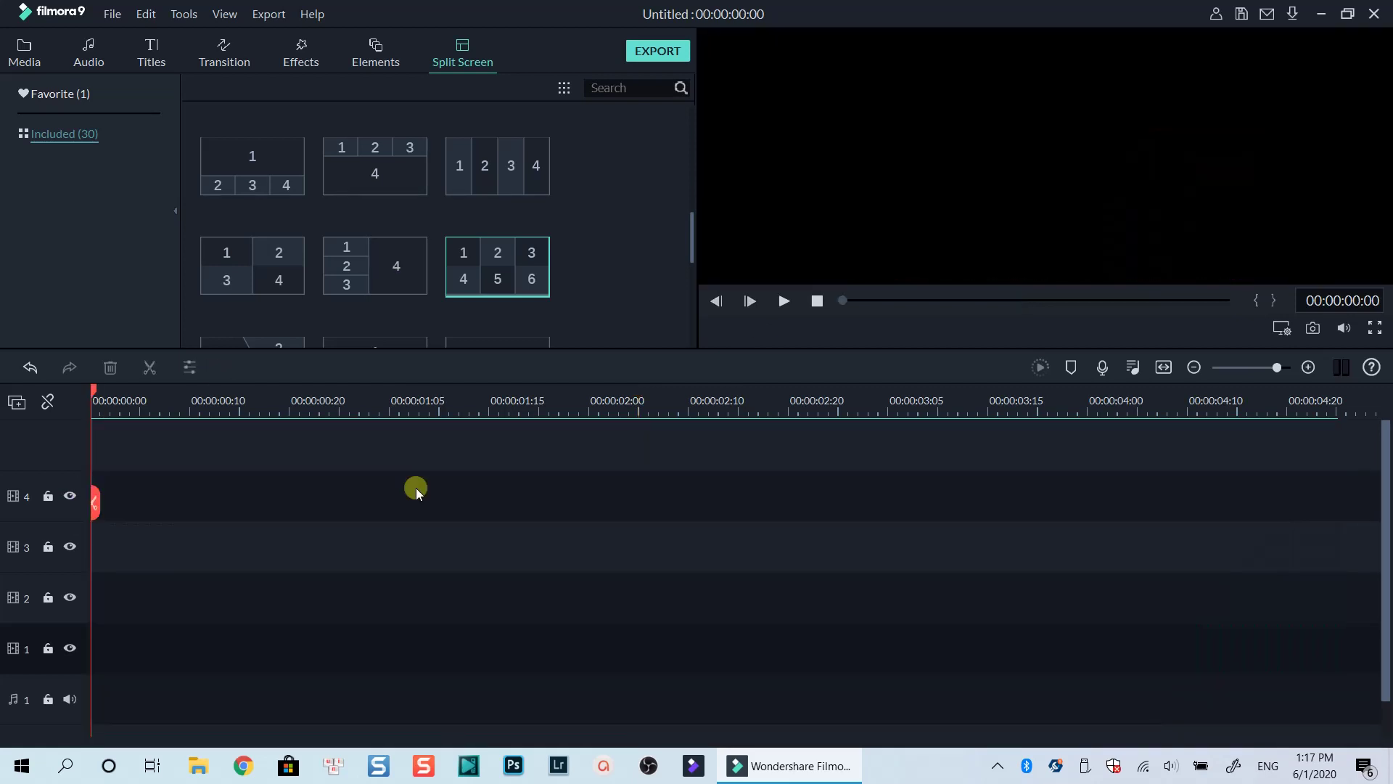
mouse_move(493, 272)
click(493, 272)
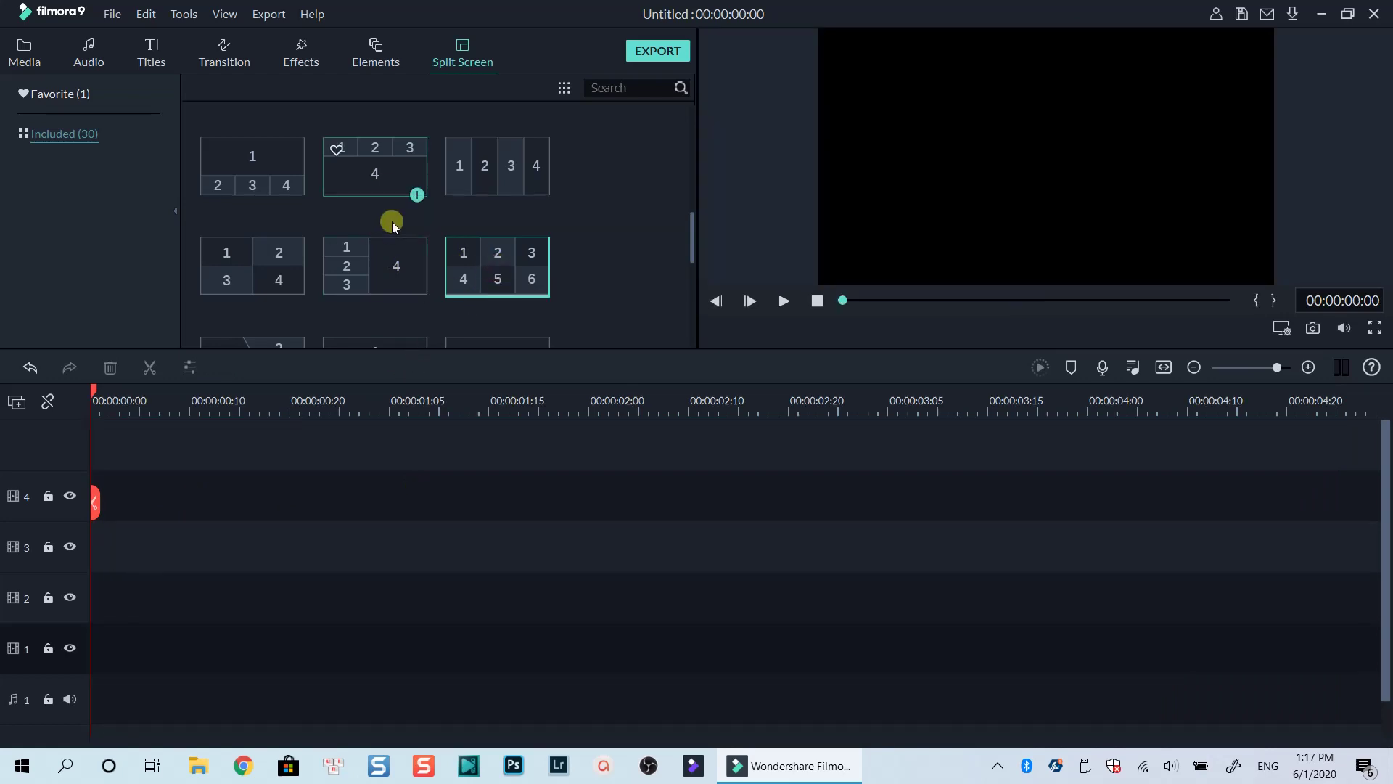
Step: Place the six-panel split-screen template on track 4 and open it for editing
drag(493, 271, 160, 515)
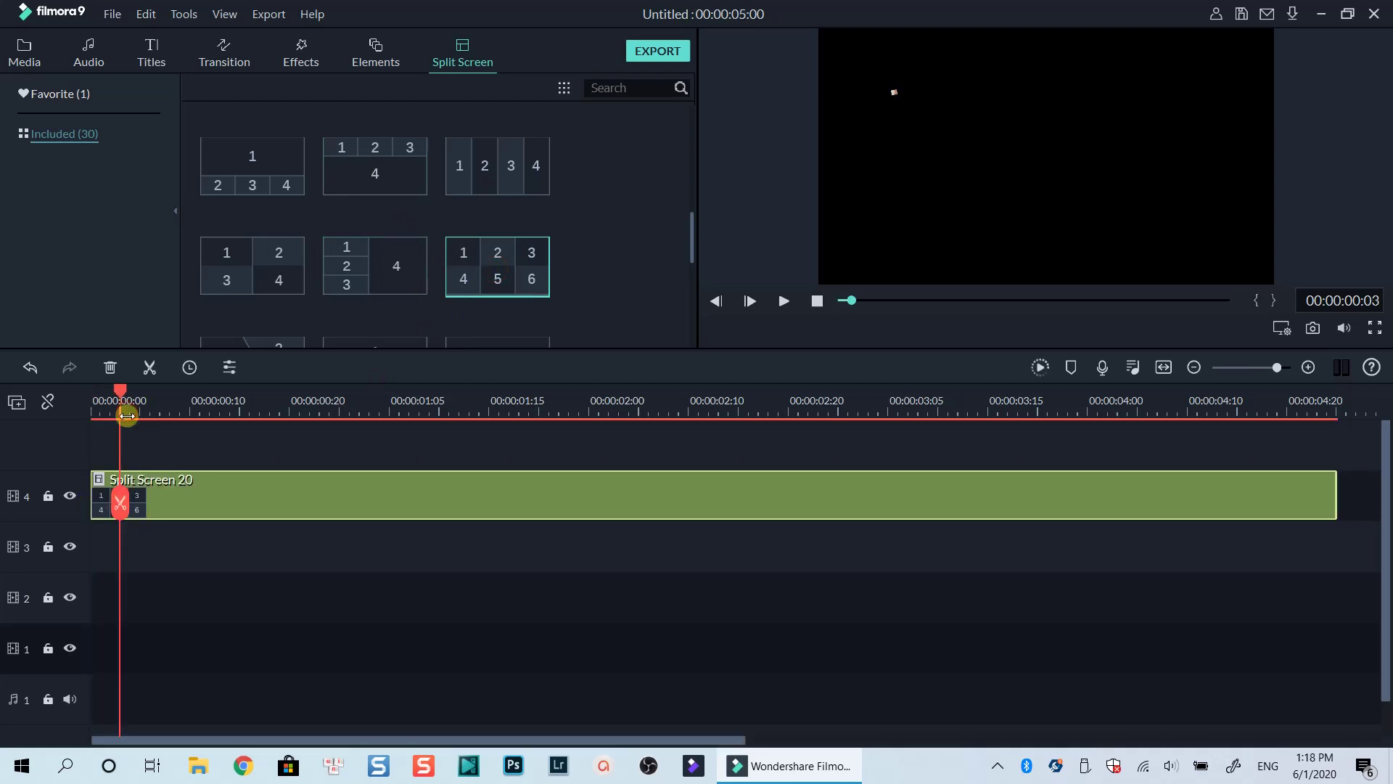
double_click(208, 494)
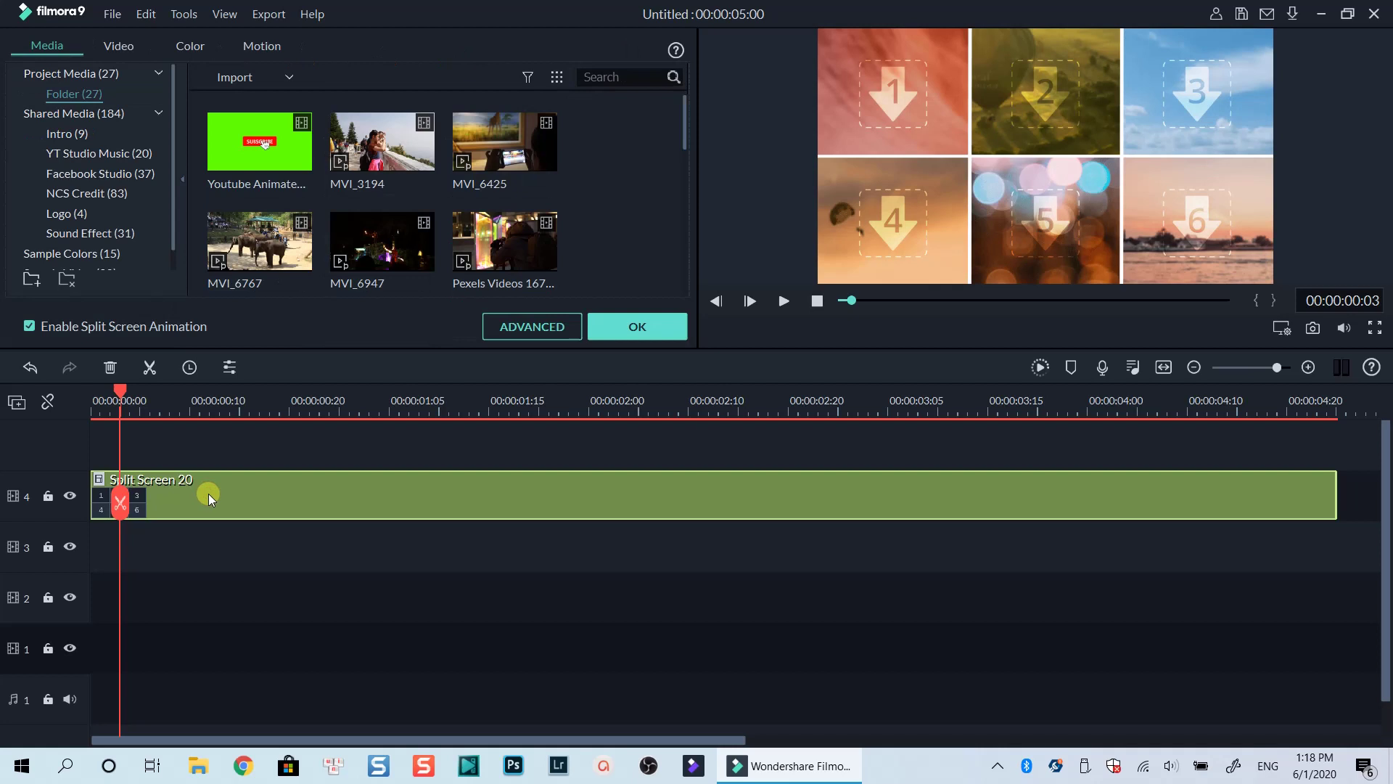
scroll(559, 255, down, 5)
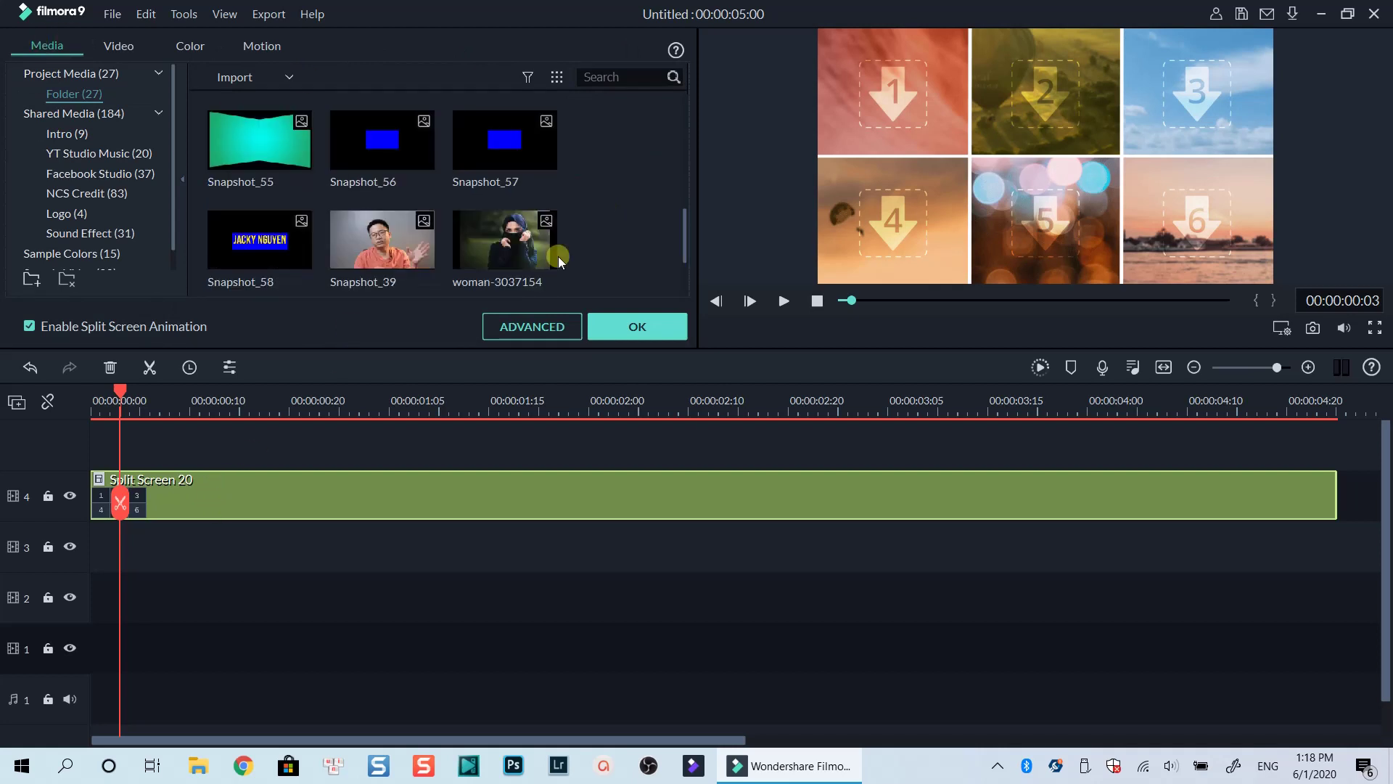
Step: Fill cells 1–6 with woman-3037154, Snapshot_39, fashion-3080644, hijab-3064633, beach-84533 and model-1246488
click(512, 258)
click(382, 239)
scroll(382, 232, down, 2)
drag(382, 225, 1165, 98)
drag(504, 225, 892, 224)
drag(260, 226, 1039, 224)
scroll(624, 225, down, 2)
drag(383, 127, 1197, 218)
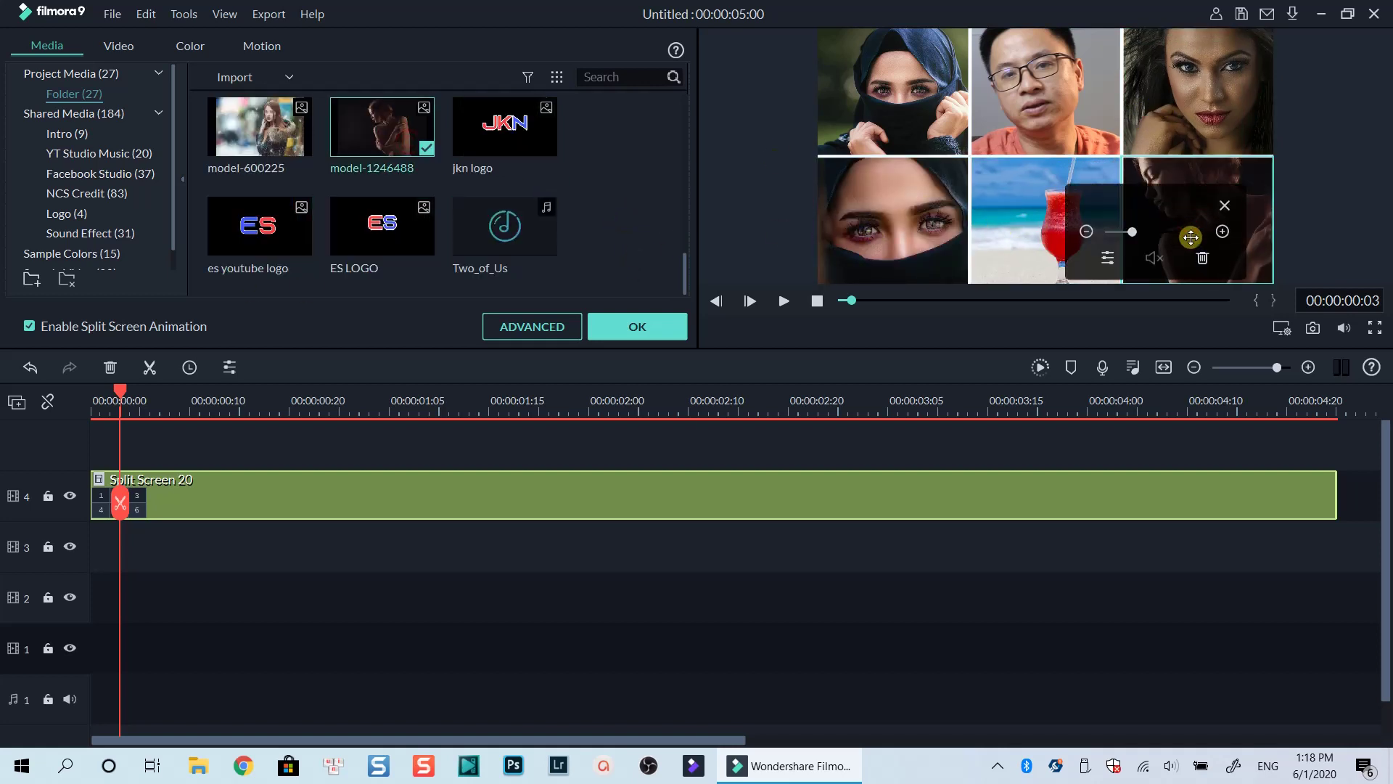
Step: Switch the split-screen editor to the clip's Video settings
click(119, 46)
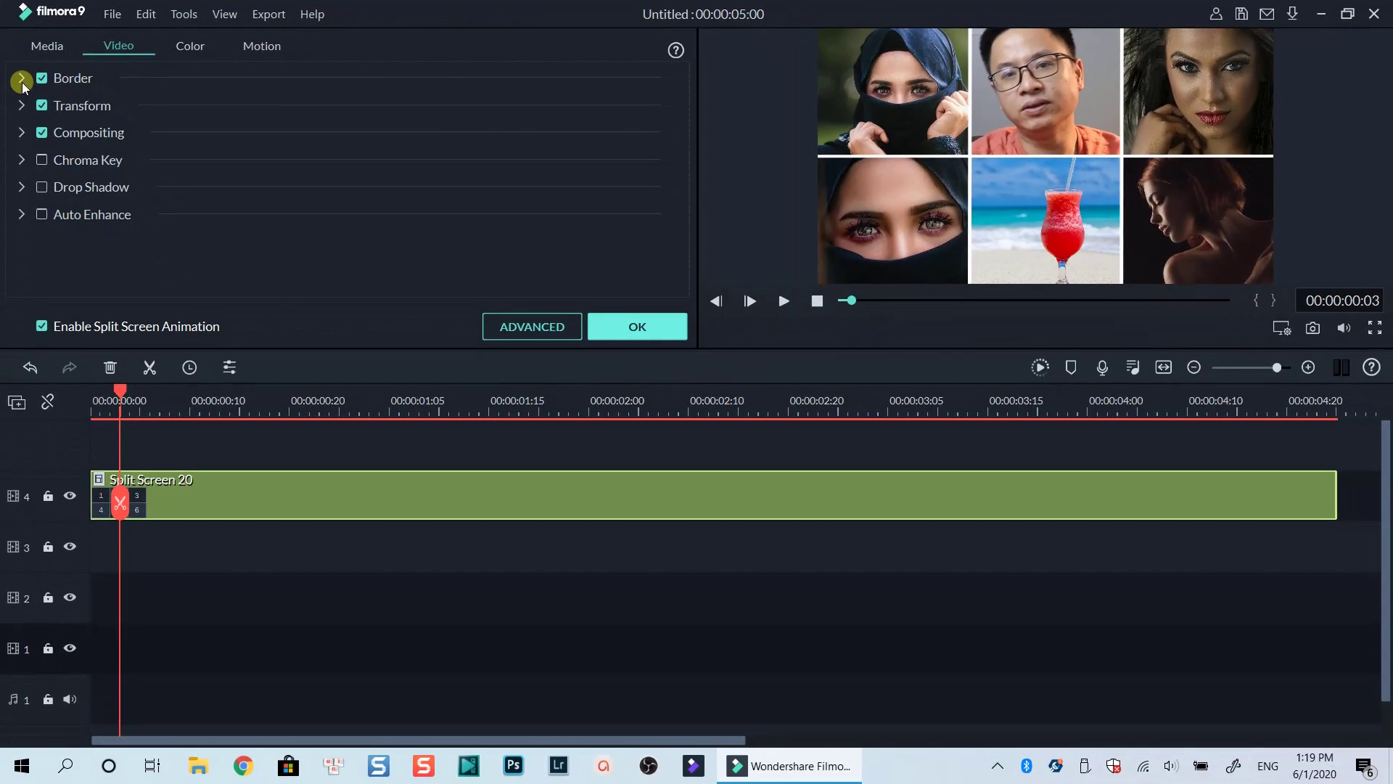
Step: Try a green, size-25 cell border, then reset it to white and collapse Border
click(21, 77)
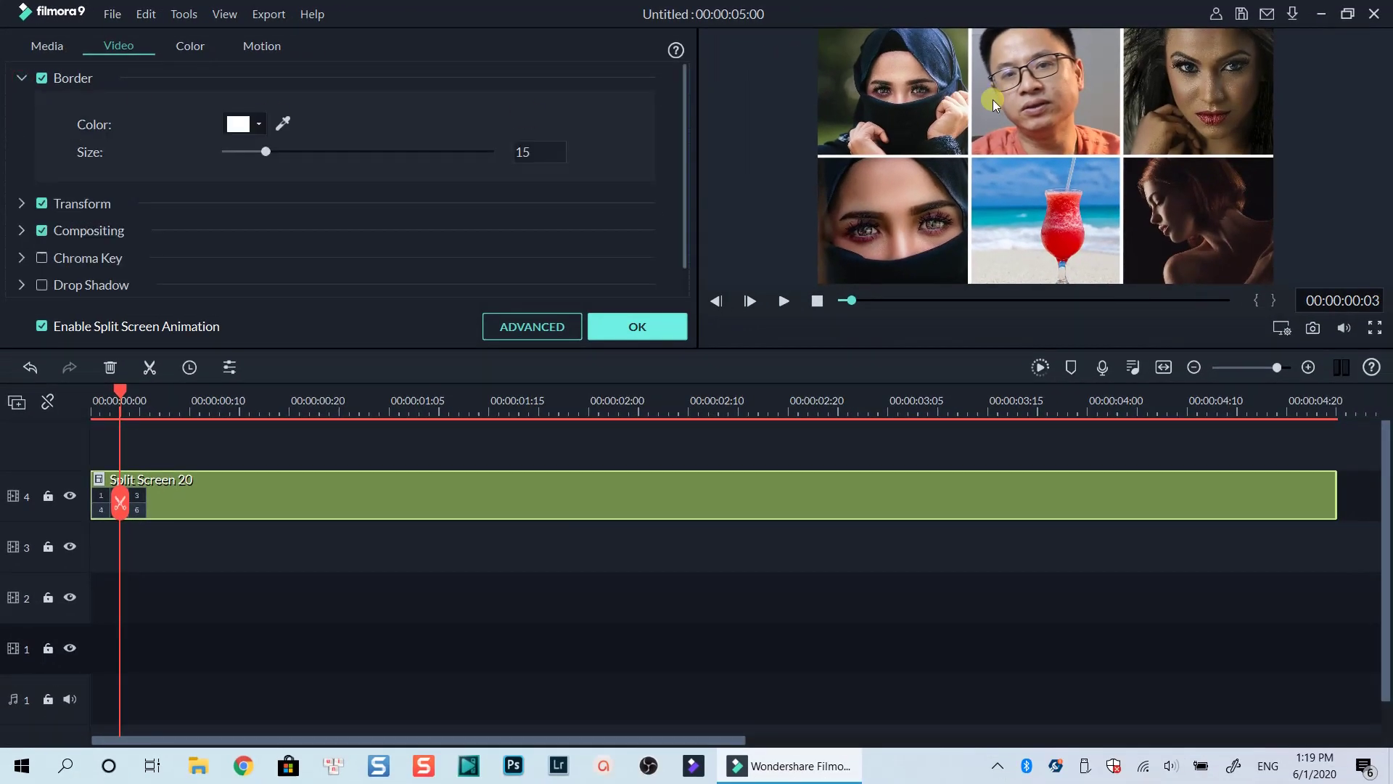
click(259, 124)
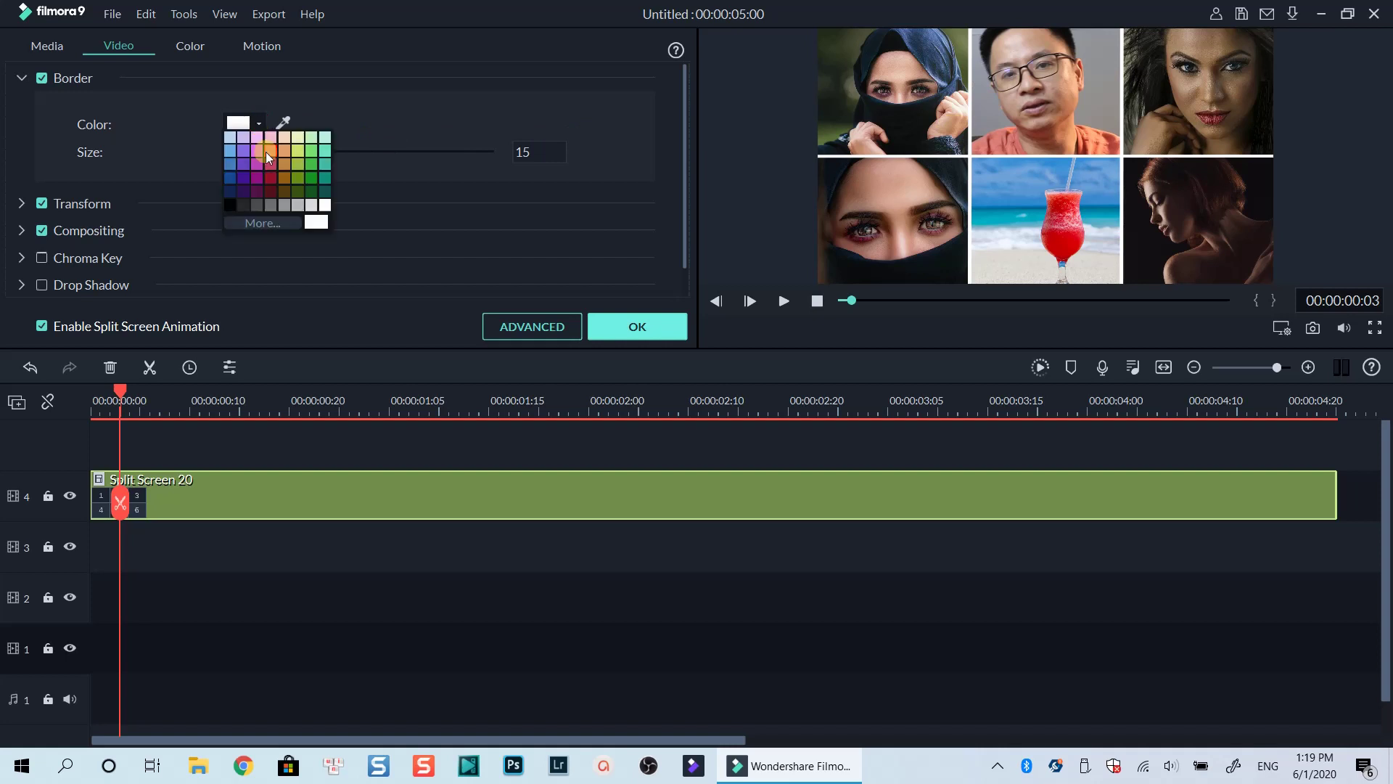
click(312, 163)
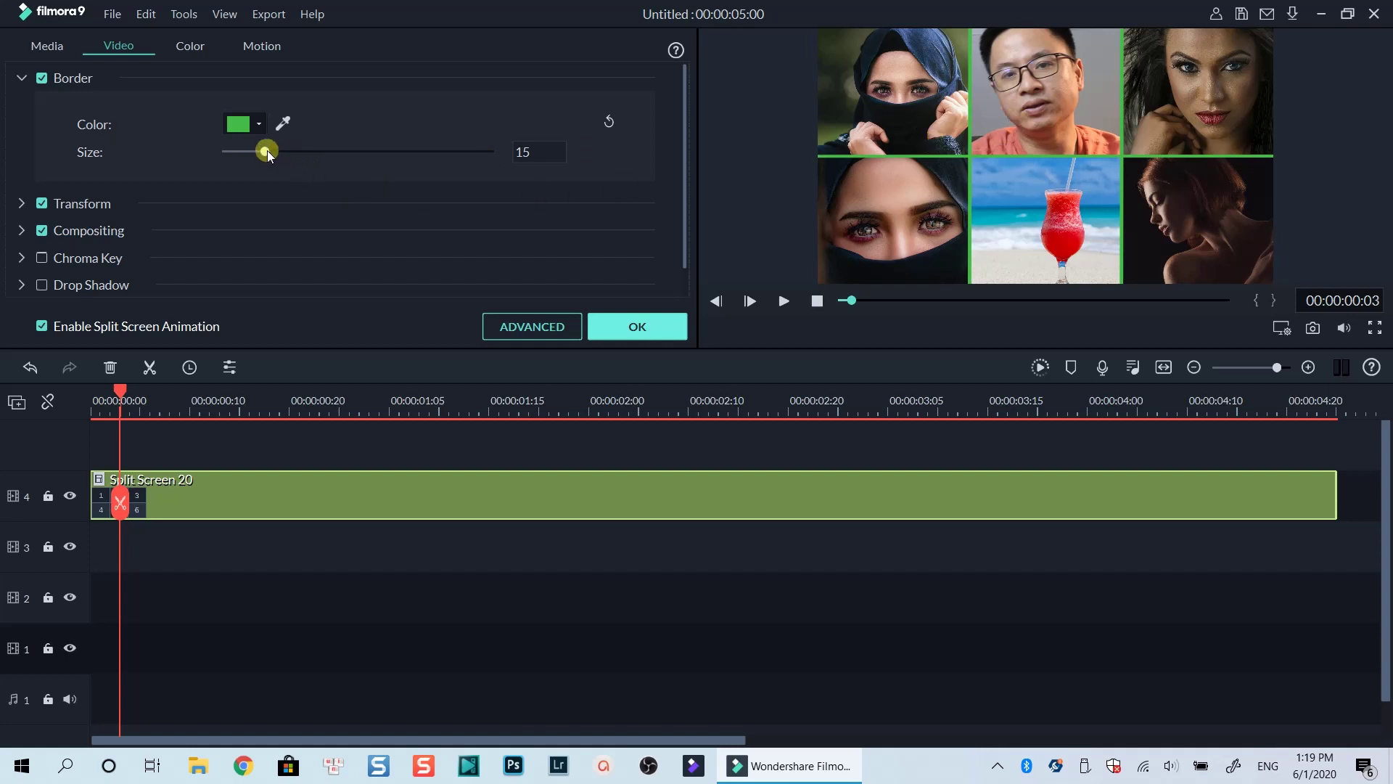
mouse_move(267, 150)
mouse_down()
mouse_move(306, 155)
mouse_move(294, 155)
mouse_up()
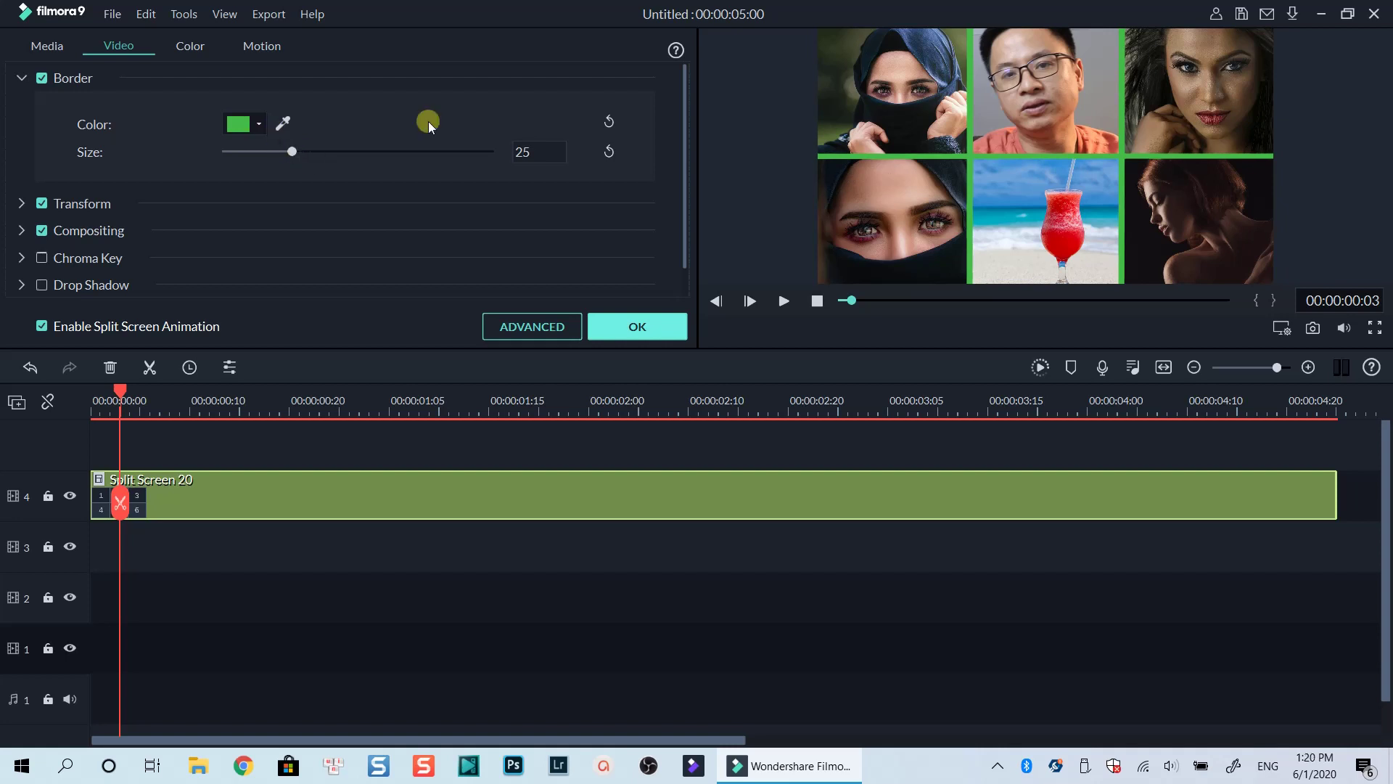
click(612, 117)
click(21, 78)
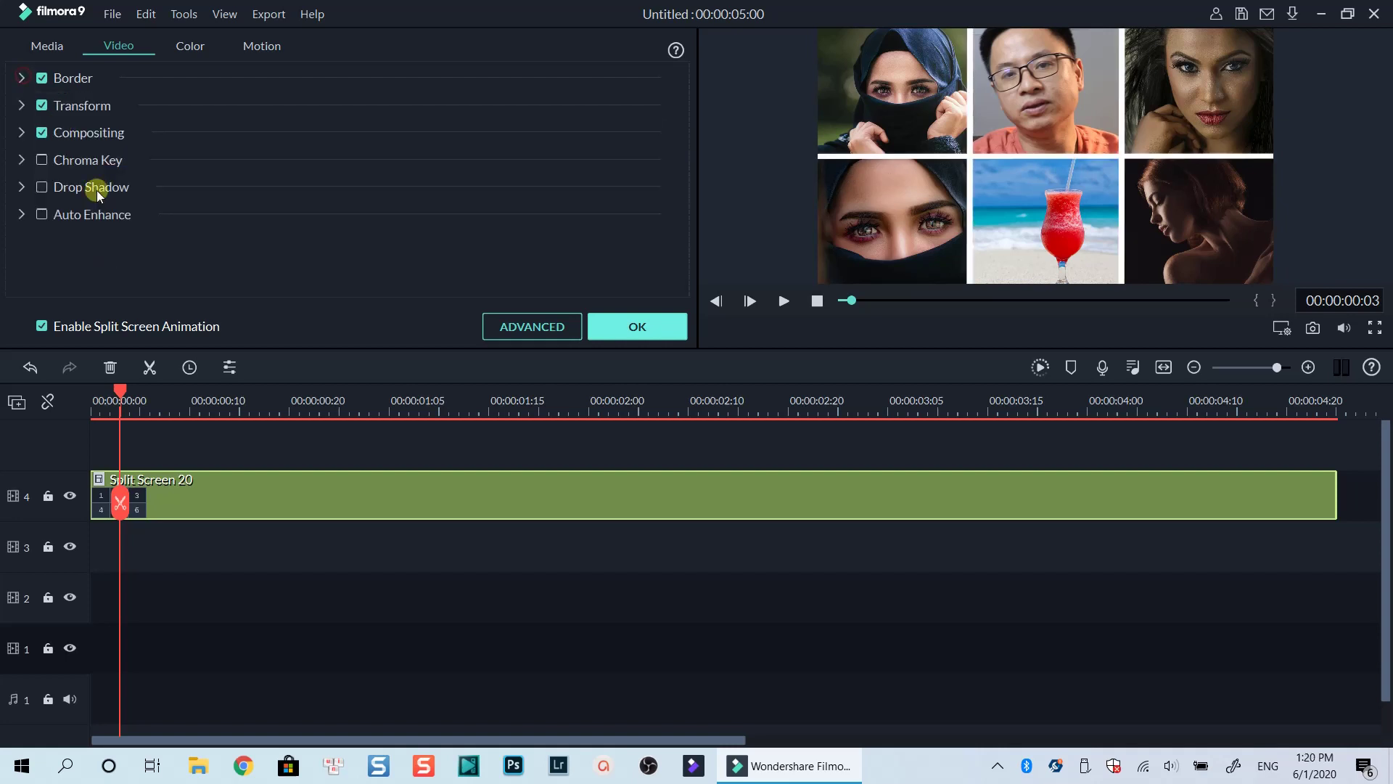
click(22, 105)
Step: Scale the grid to 48% and place it at X -140, Y 76 in the upper-left
drag(225, 151, 289, 181)
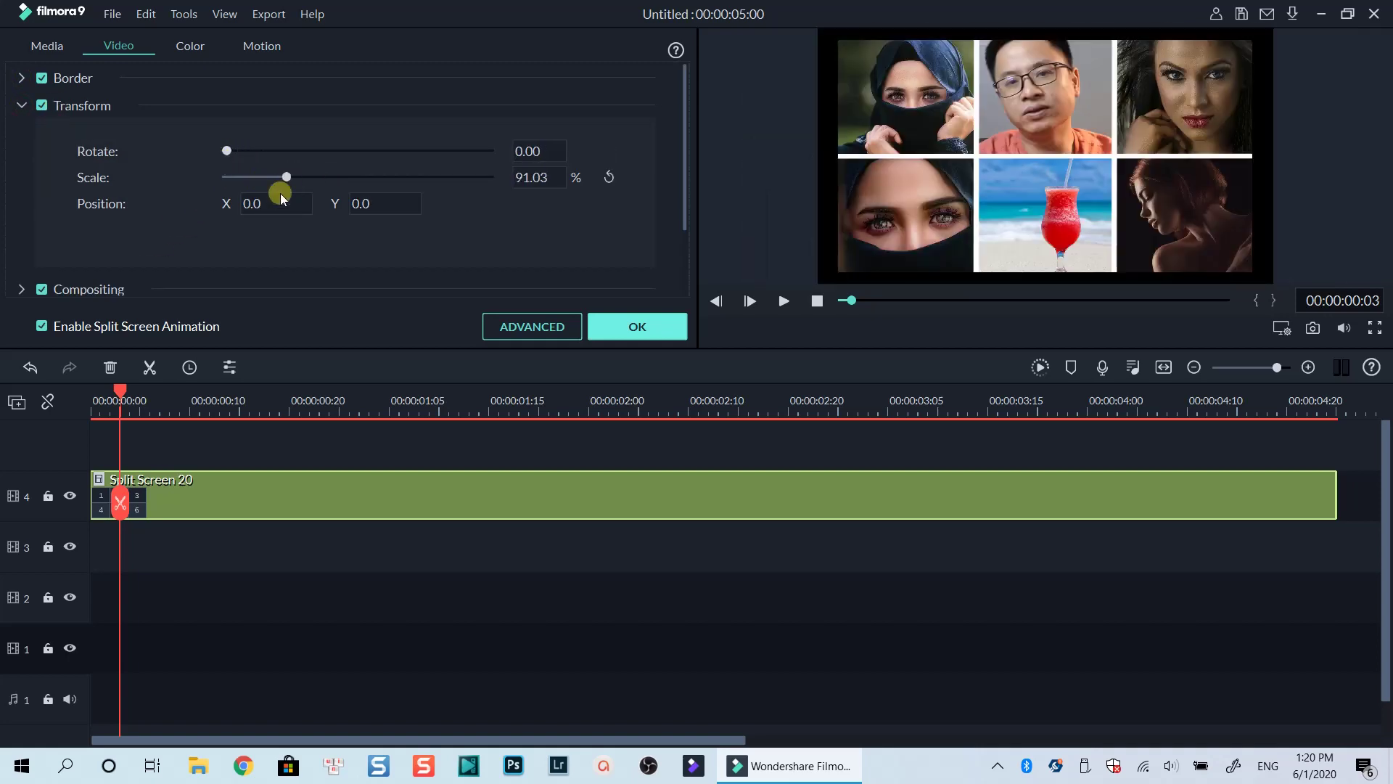
drag(715, 373, 414, 232)
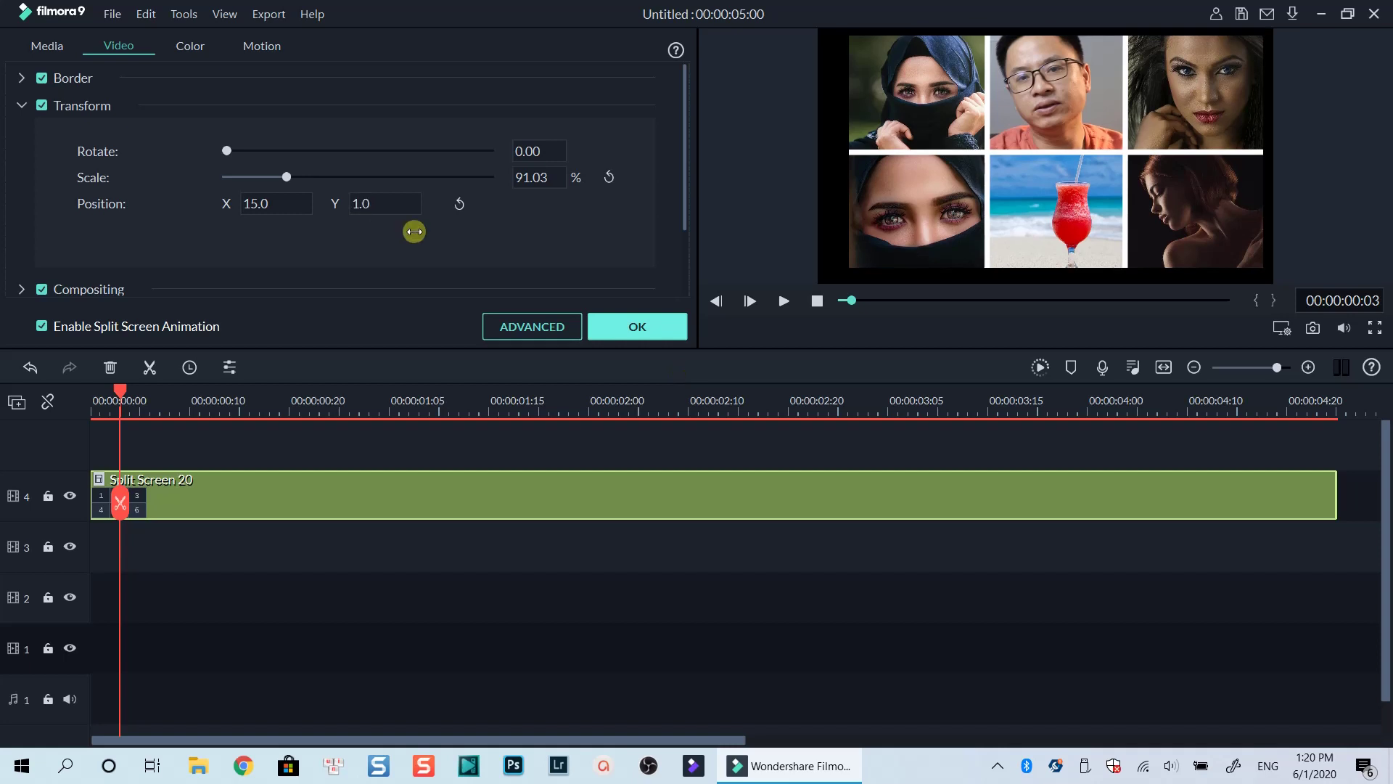
click(456, 207)
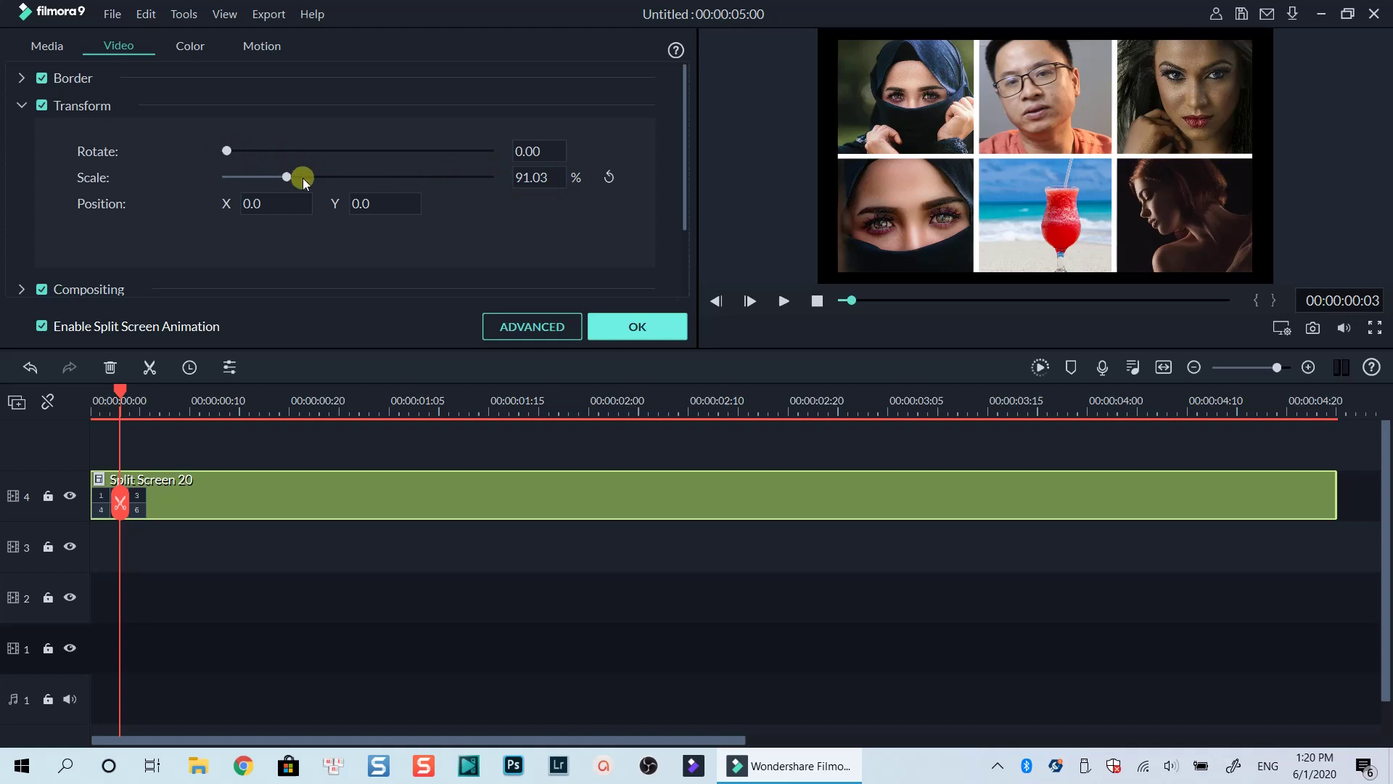
click(557, 177)
text(48)
click(637, 324)
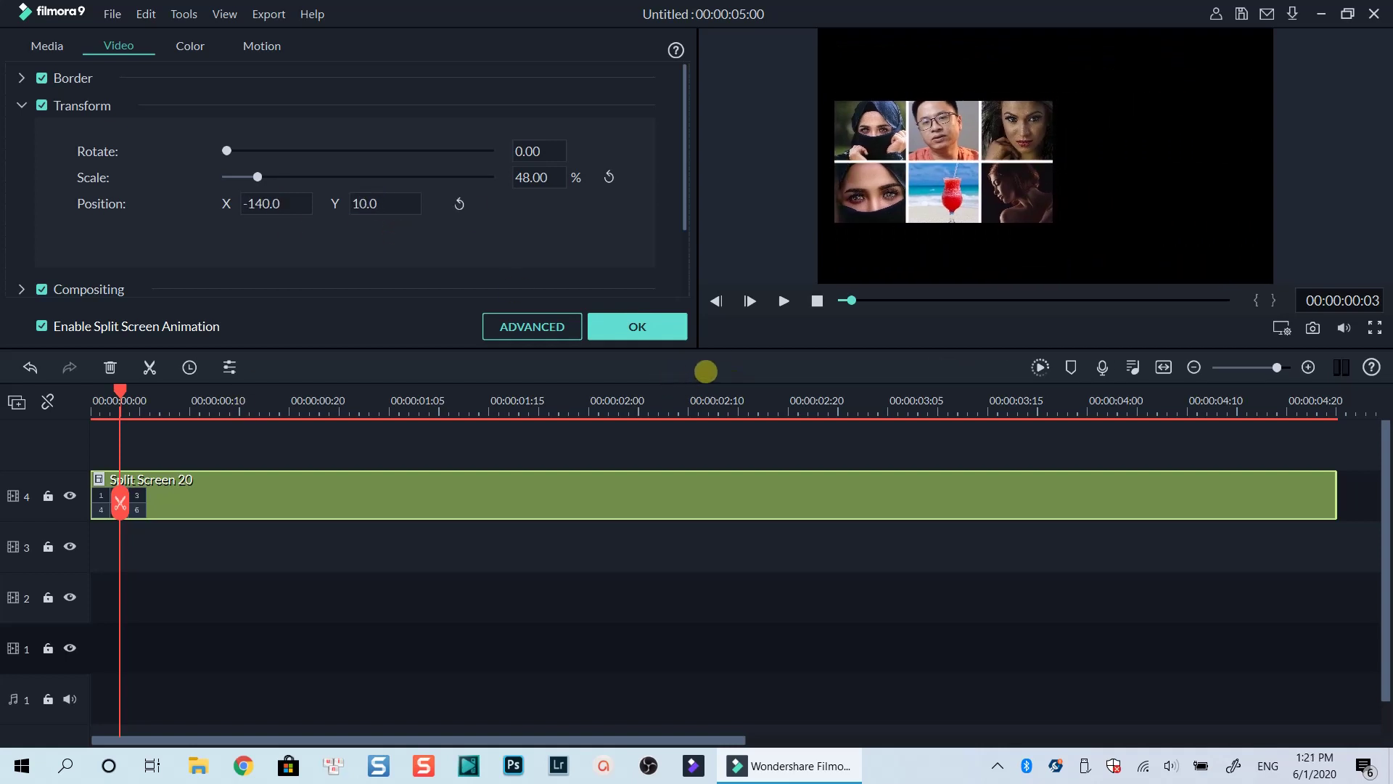
key(space)
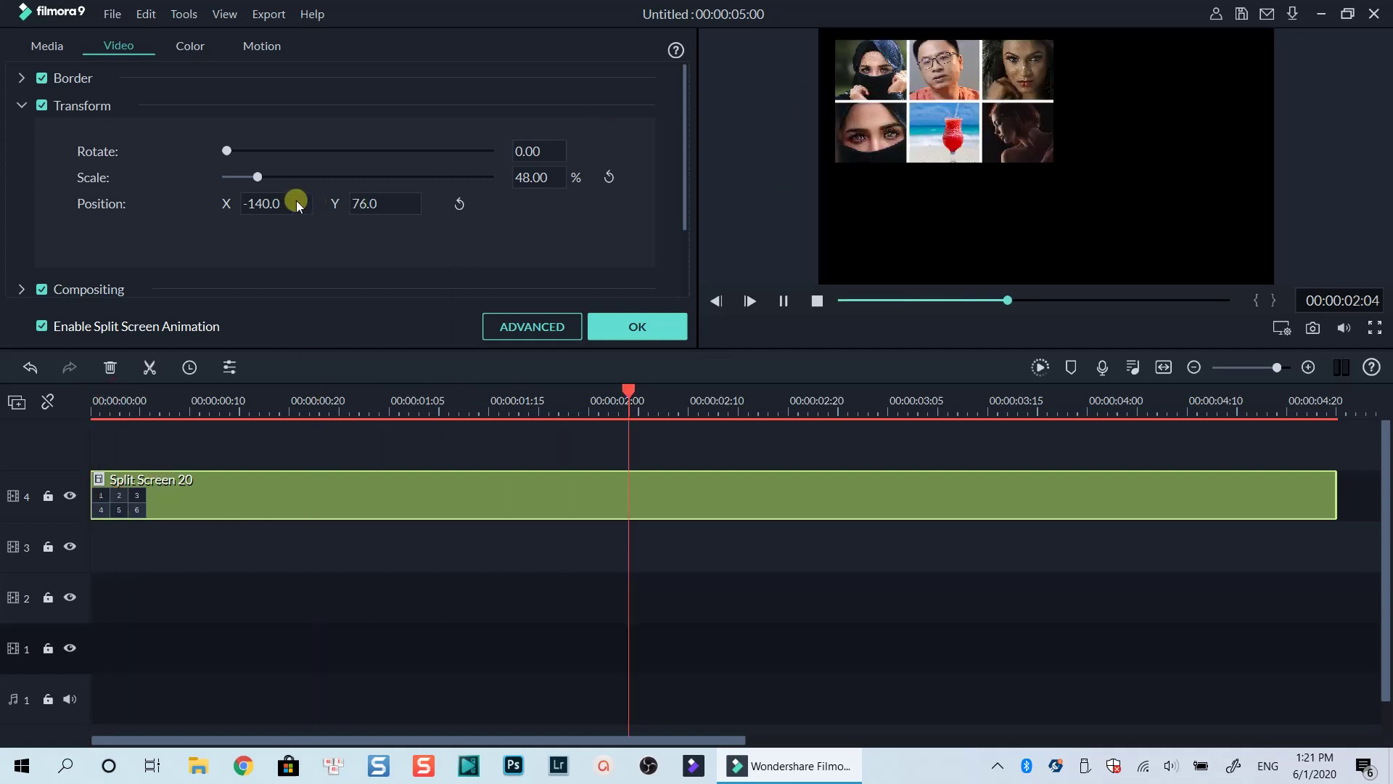
key(space)
click(637, 326)
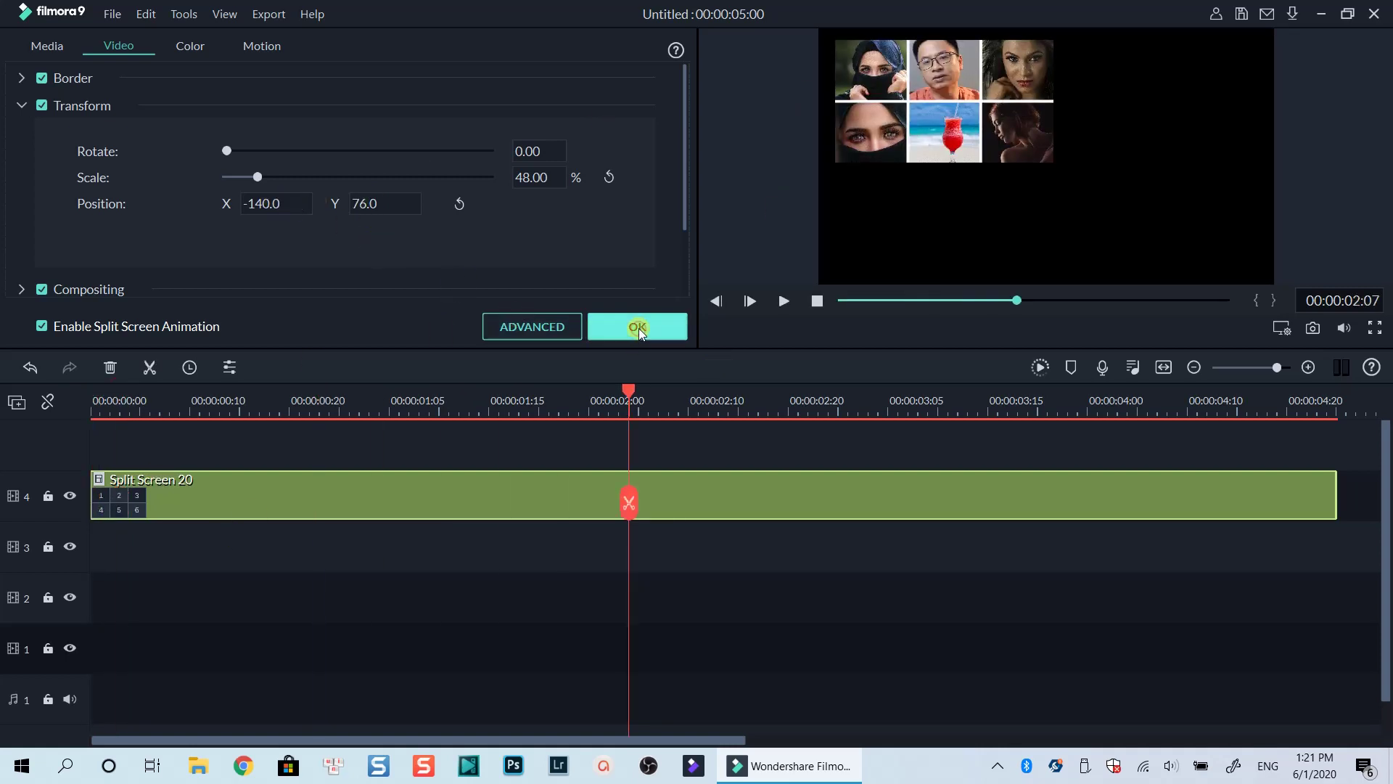
Step: Copy the split-screen clip, lock track 4, and paste the copy onto track 1
right_click(374, 498)
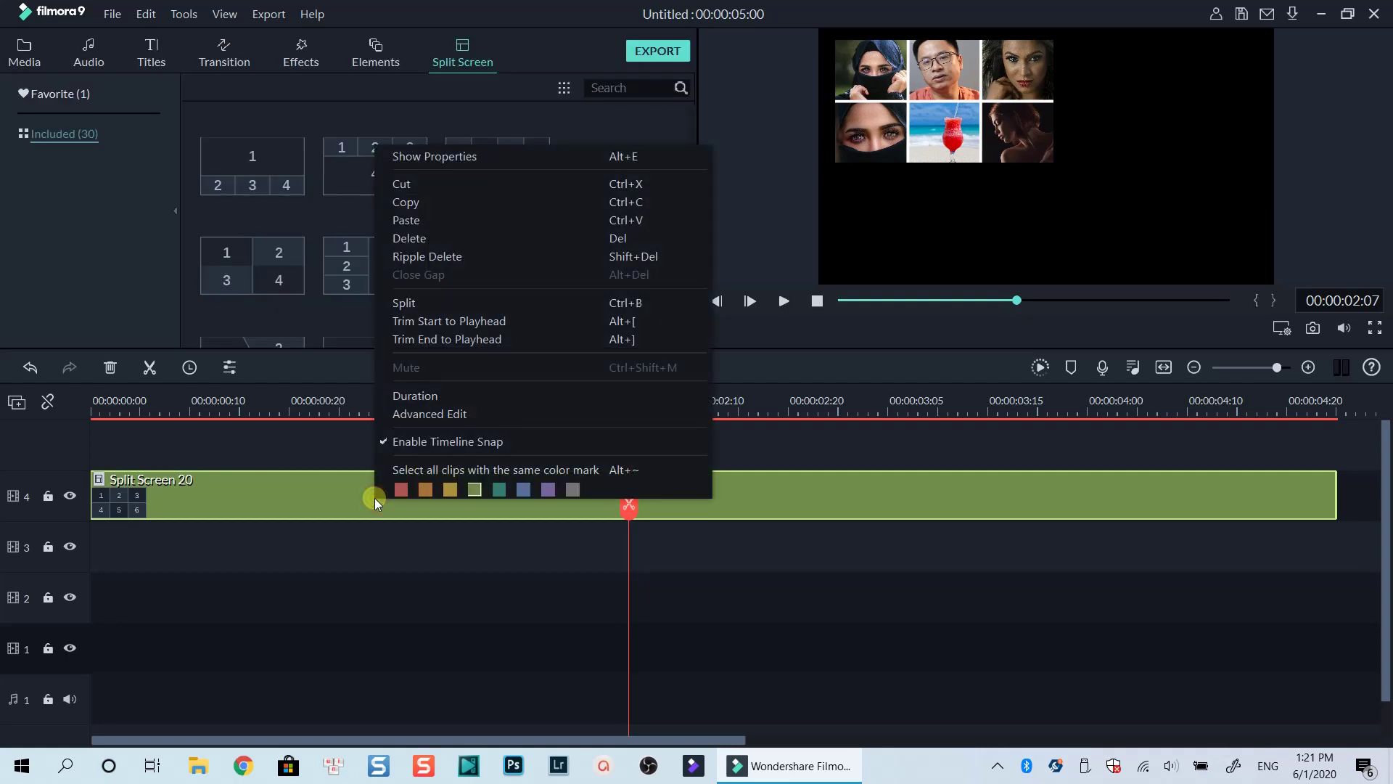
click(417, 200)
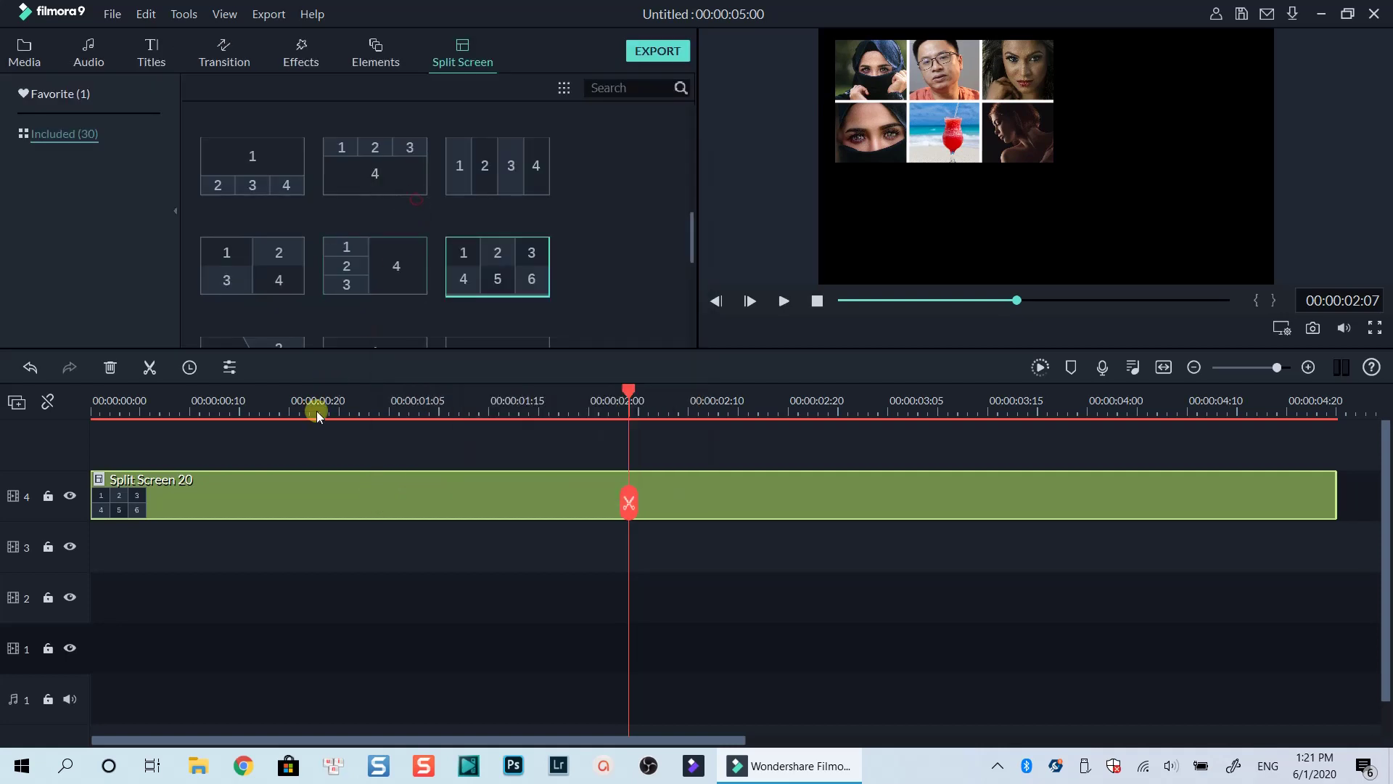
click(199, 558)
click(48, 496)
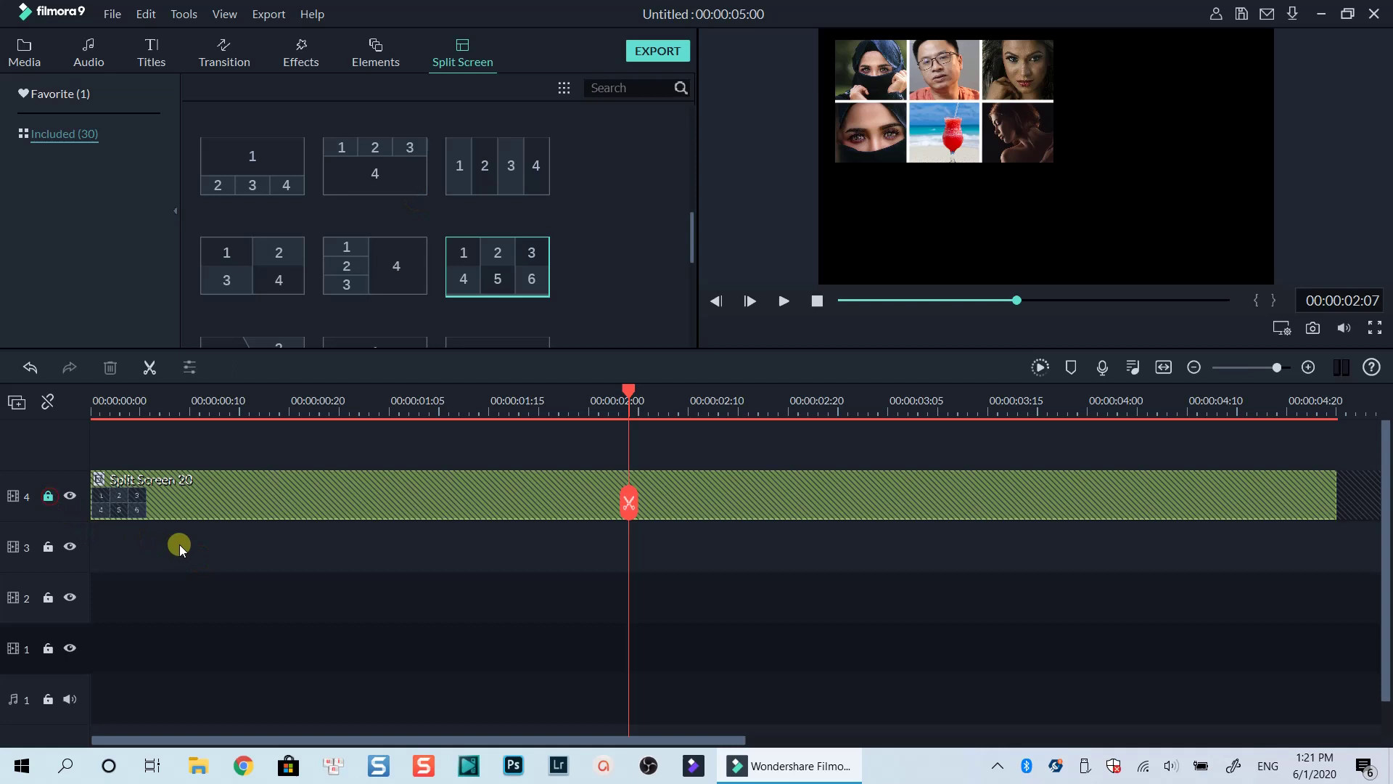
click(92, 402)
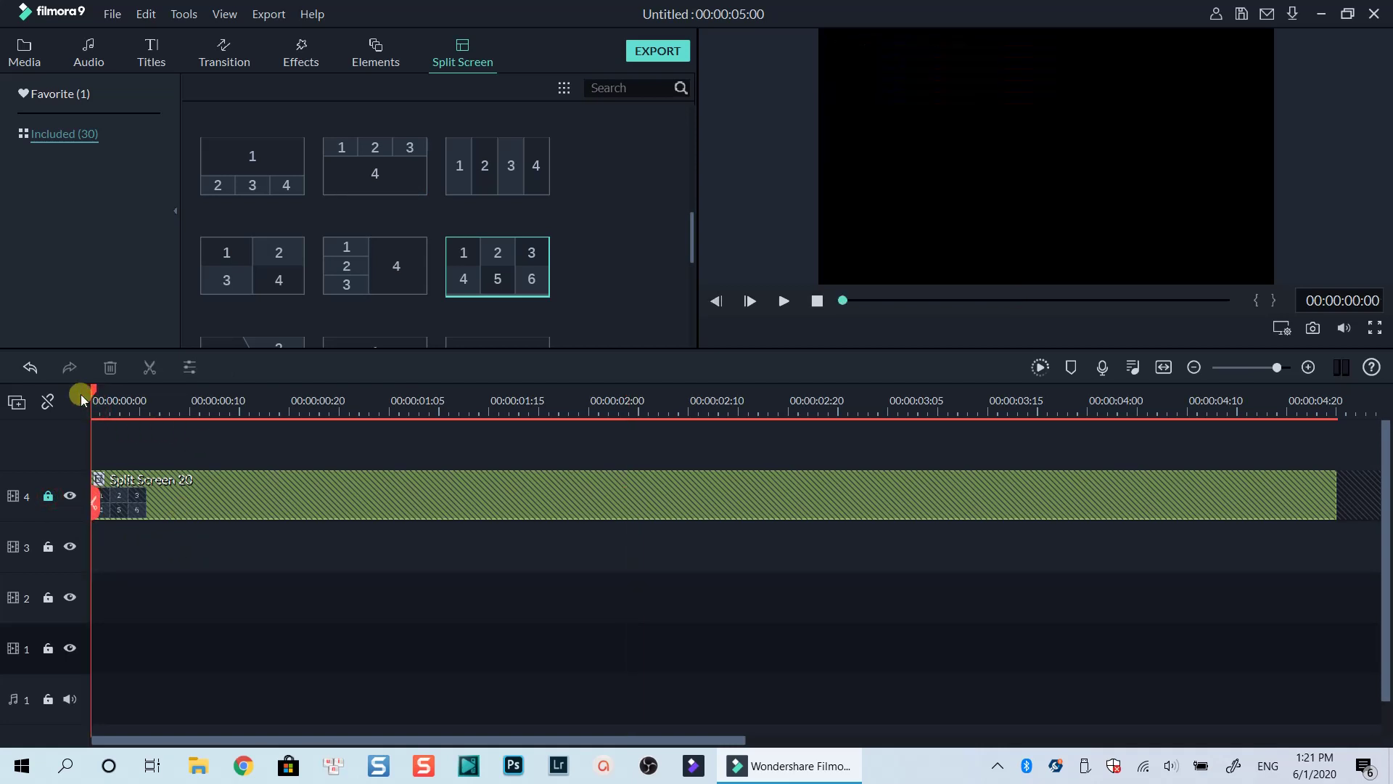
key(alt+a)
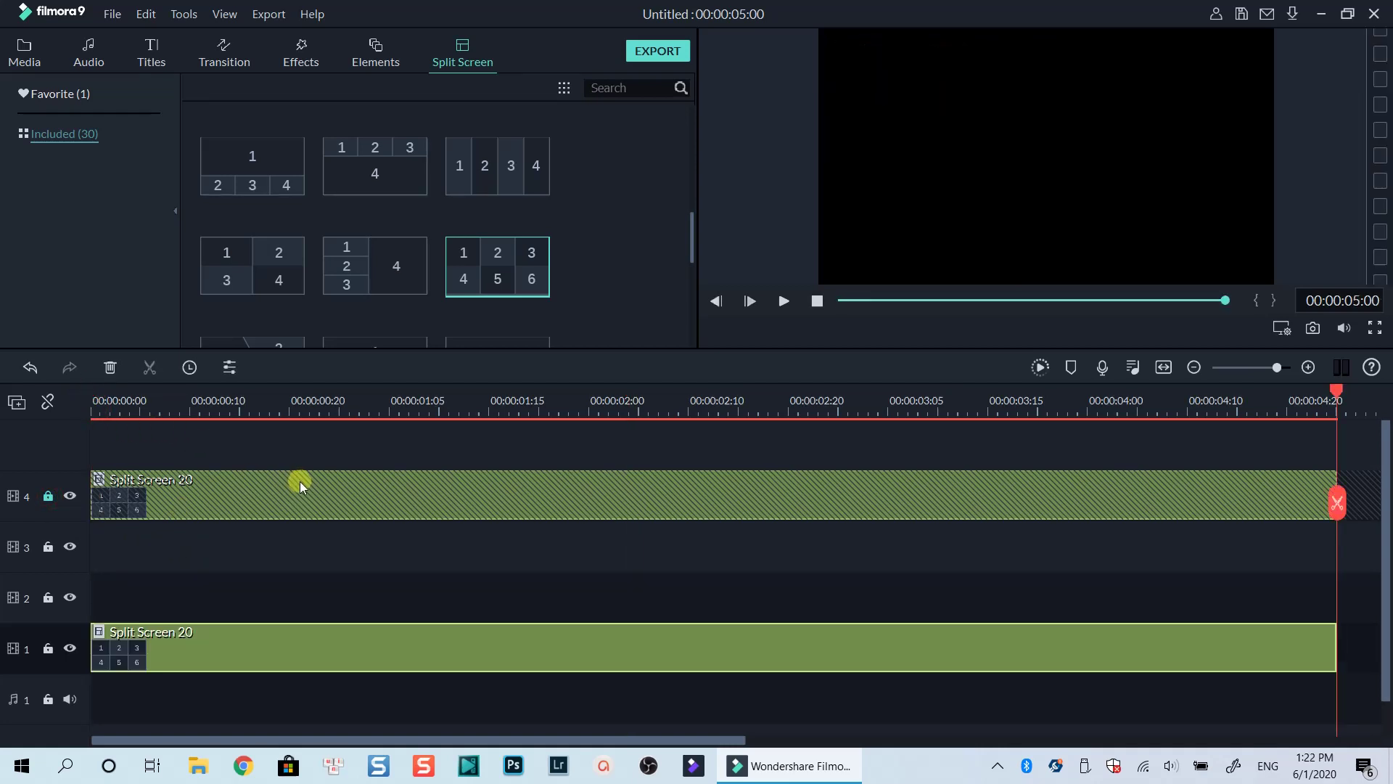
click(509, 401)
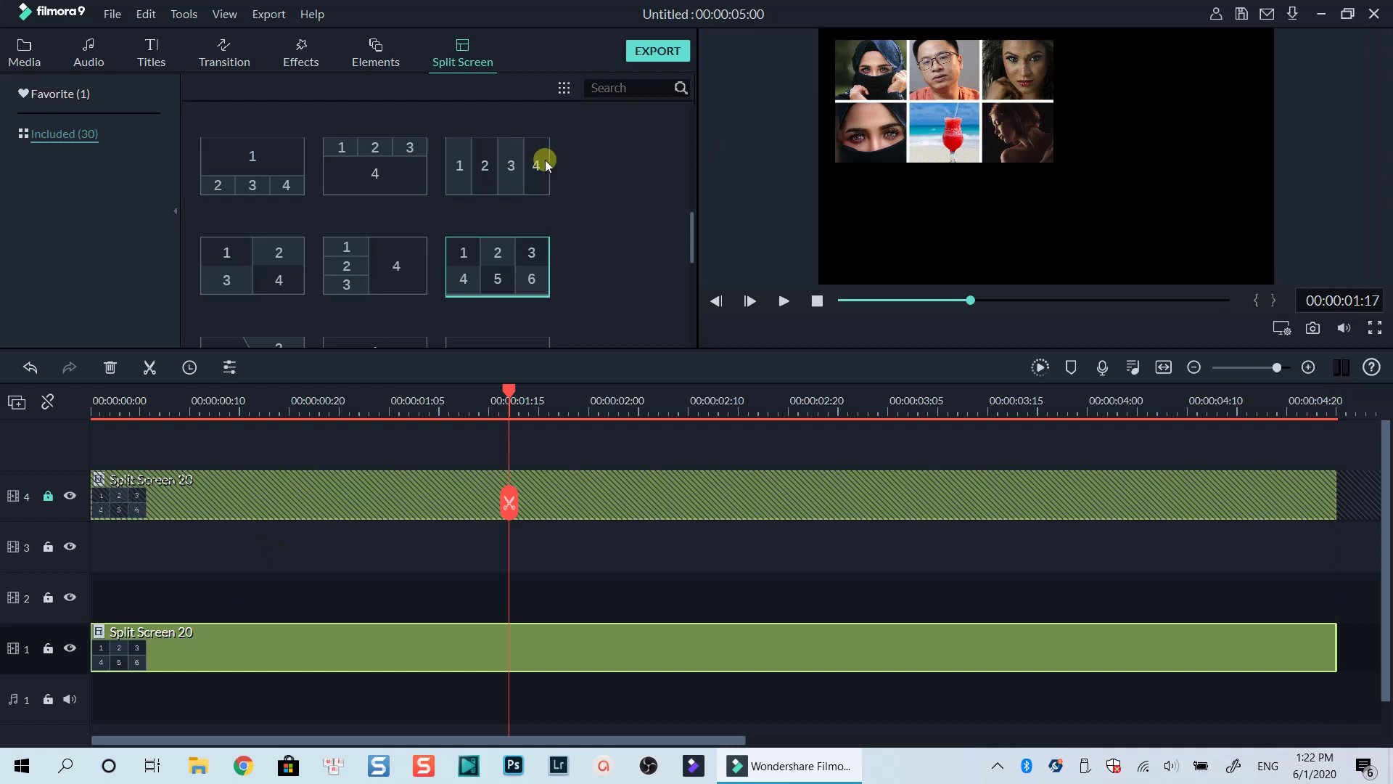
Step: Reposition the pasted grid copies, e.g. X 160, Y -97, to tile the frame two by two
double_click(400, 639)
drag(267, 204, 700, 373)
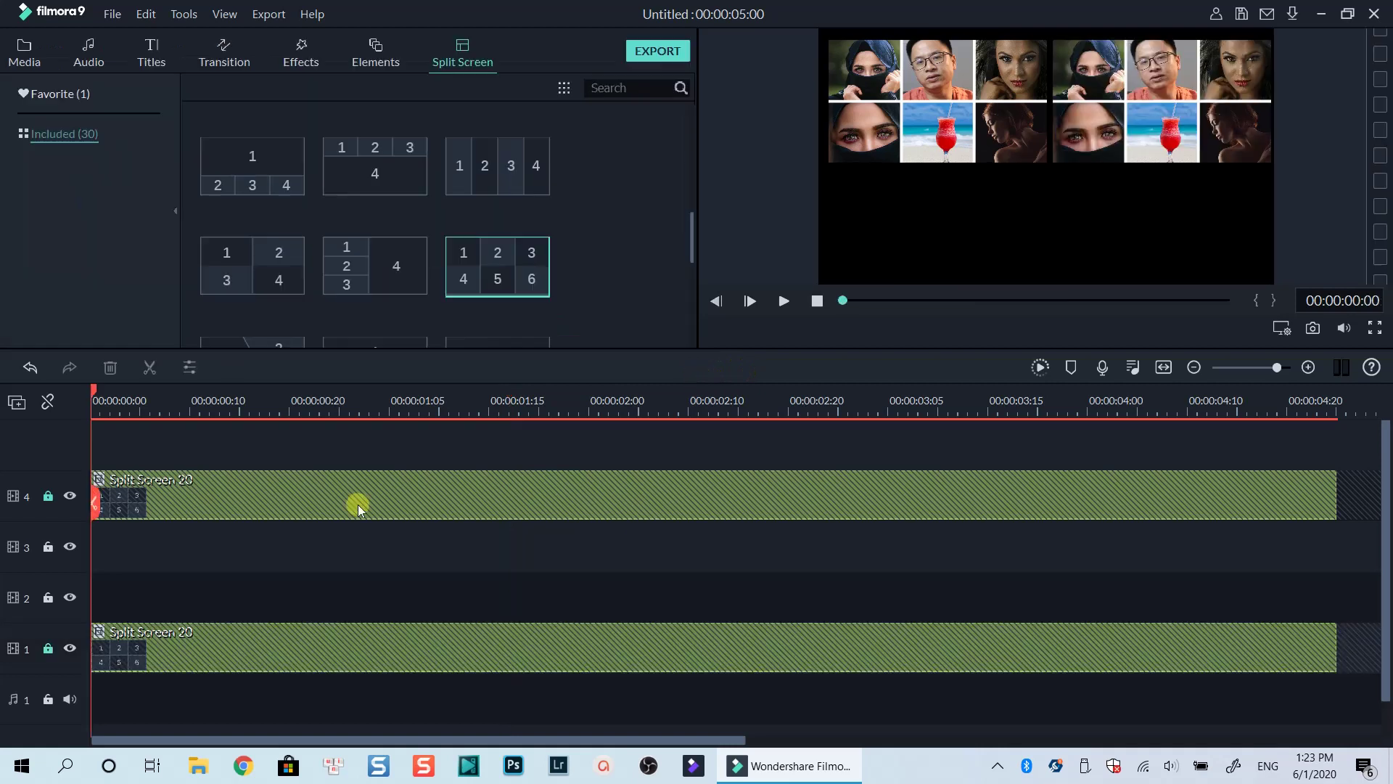
key(ctrl+v)
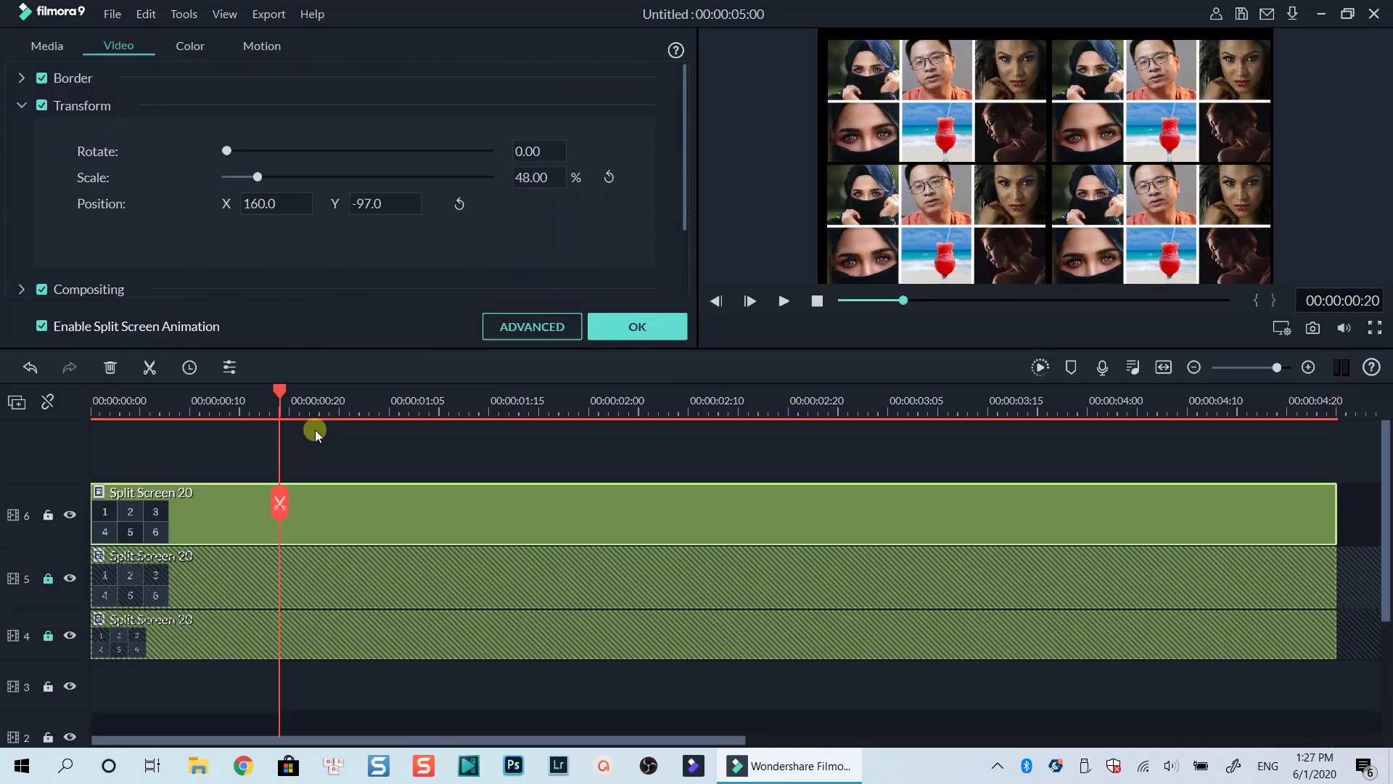
drag(280, 388, 91, 399)
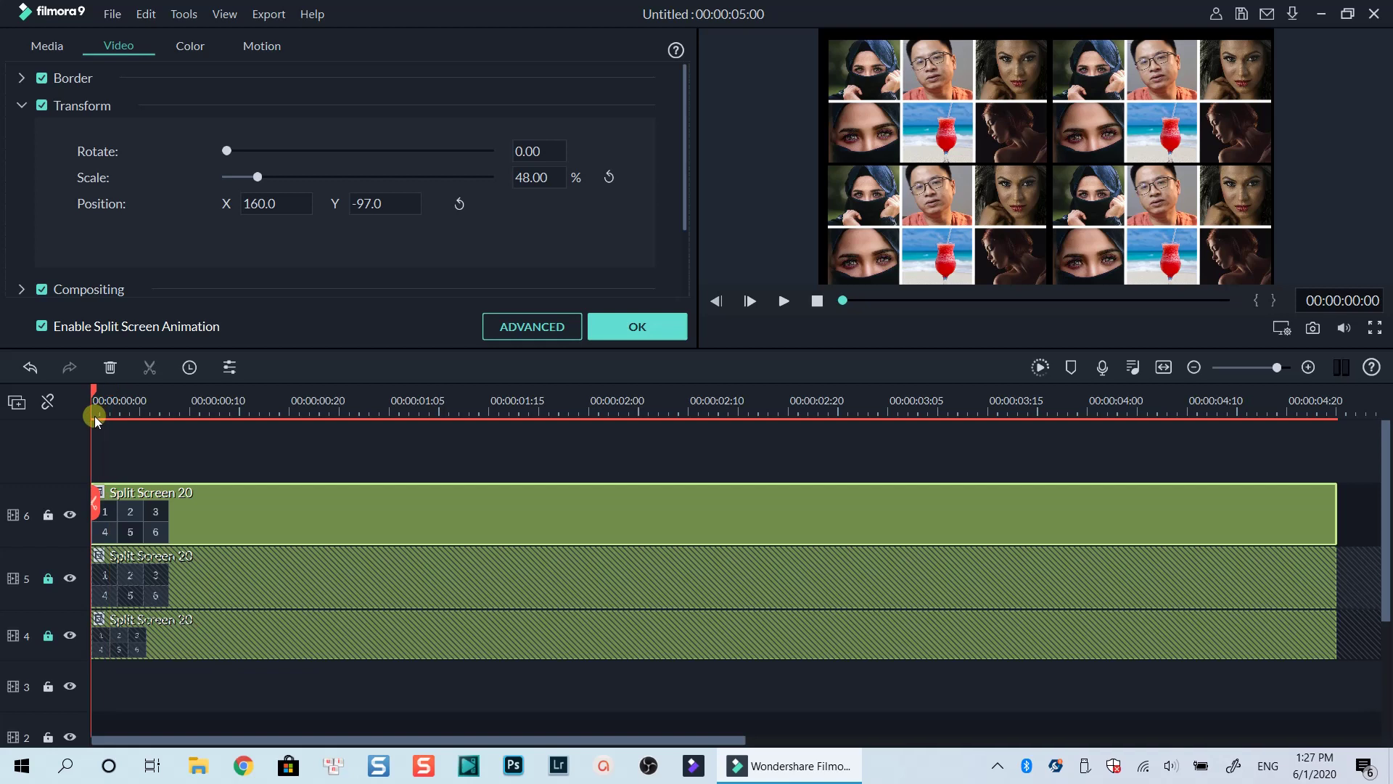
click(637, 335)
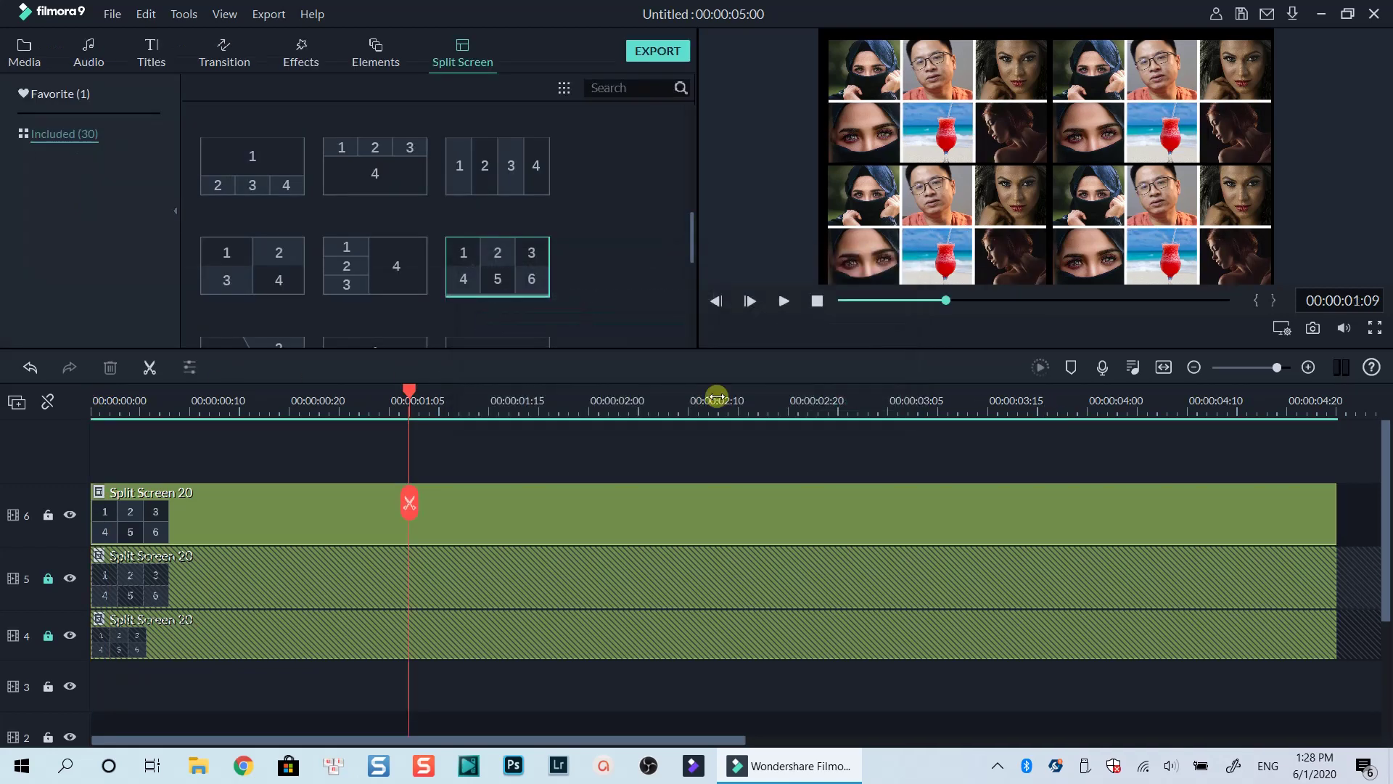
click(98, 408)
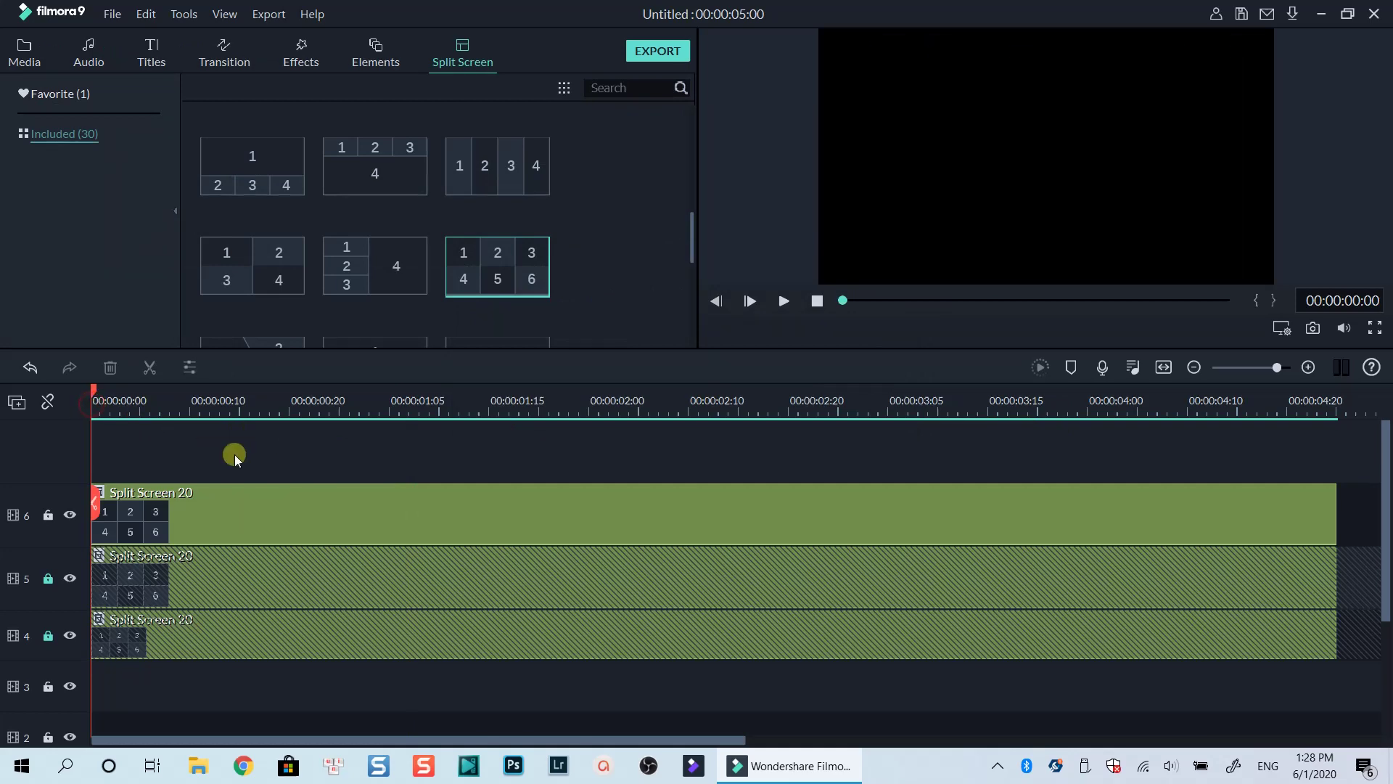
key(space)
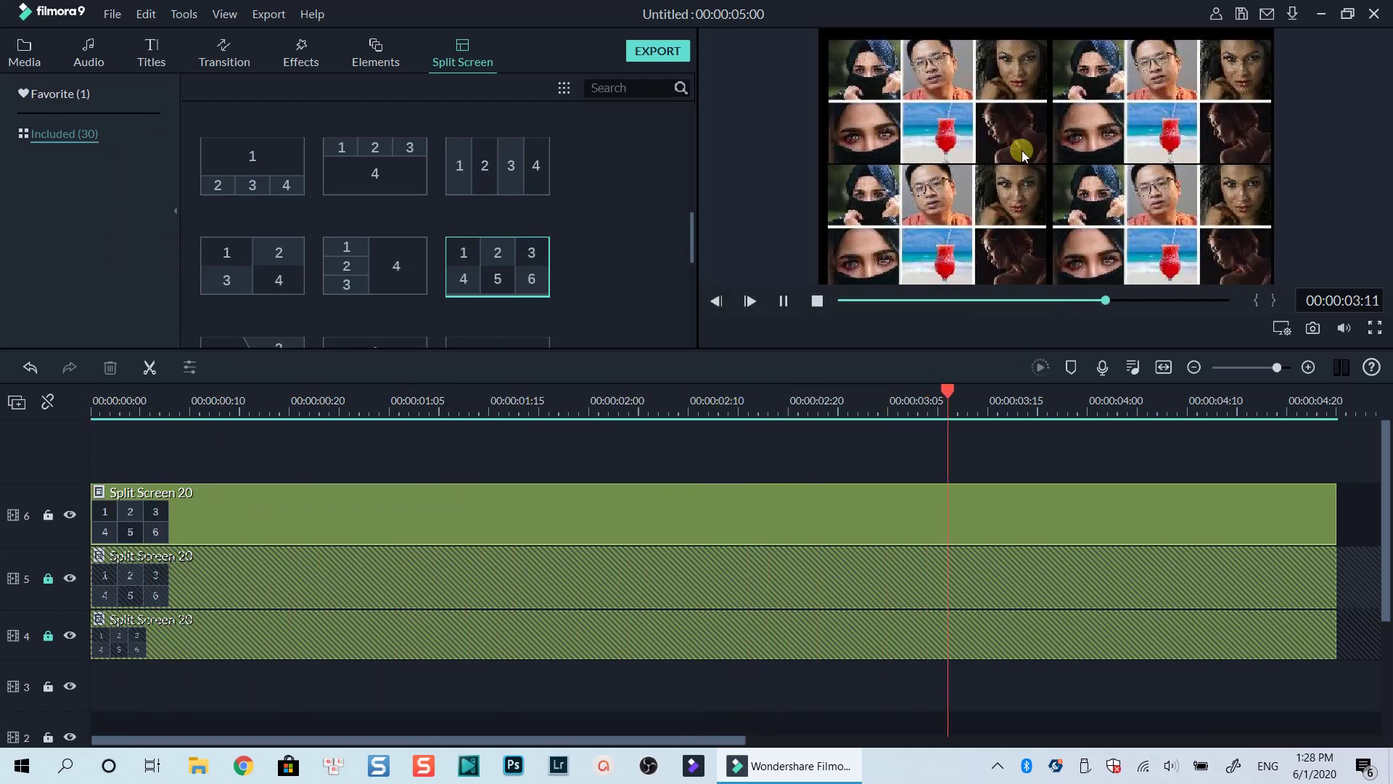
key(space)
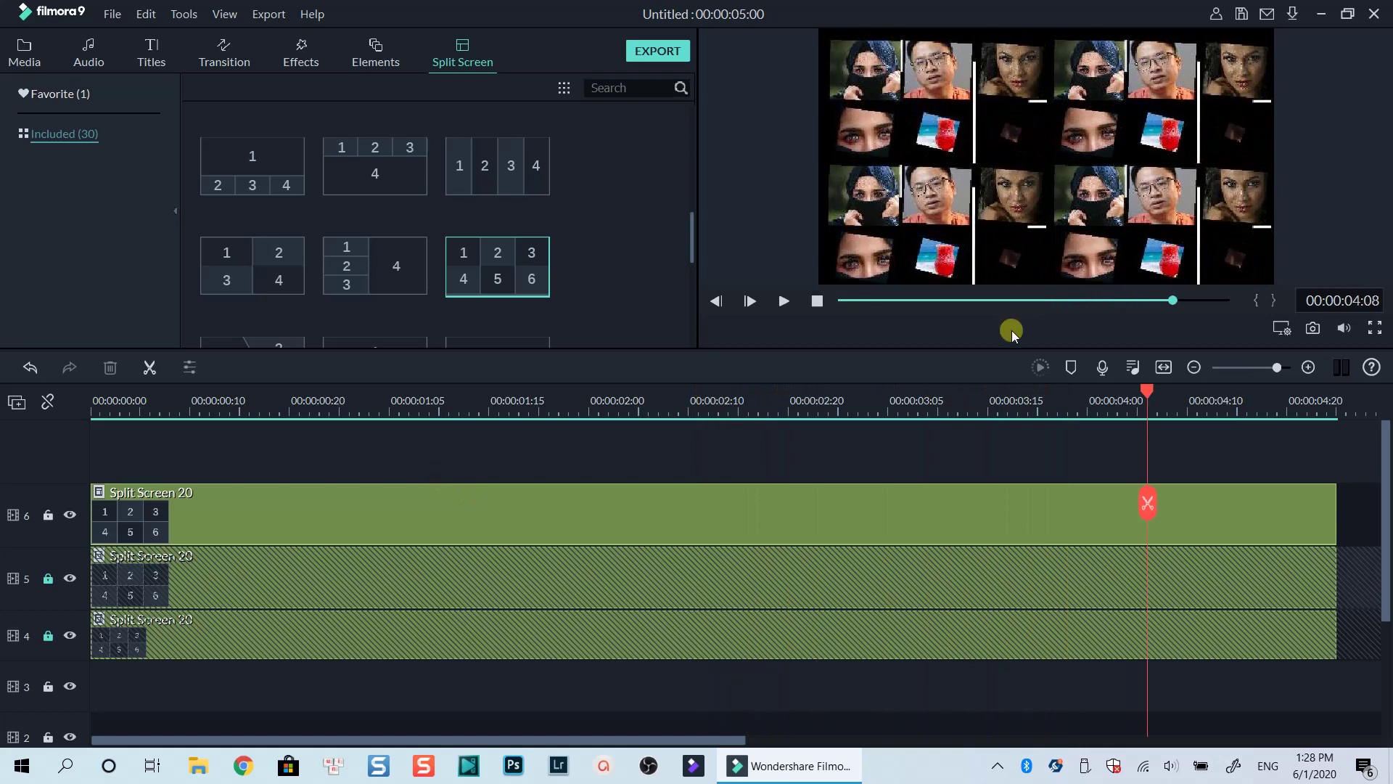
click(250, 411)
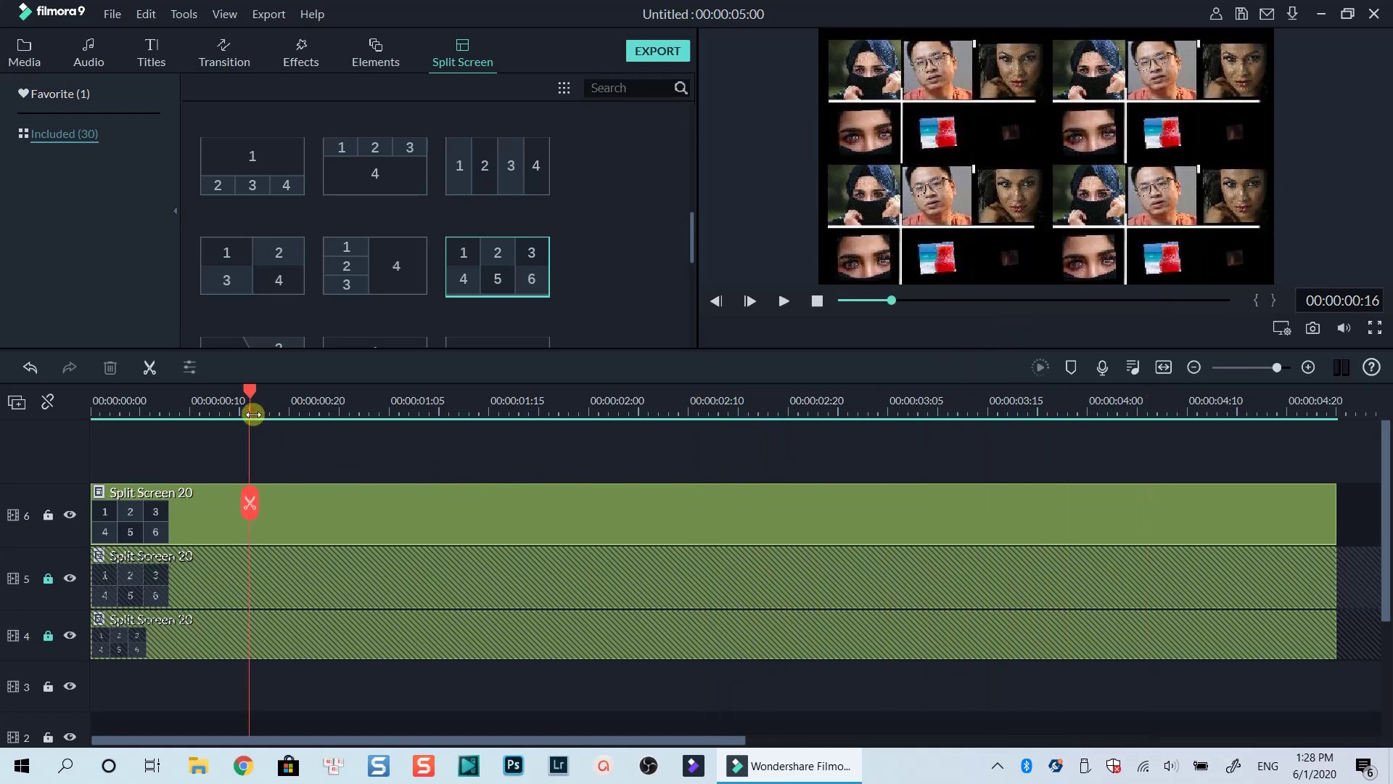
click(294, 522)
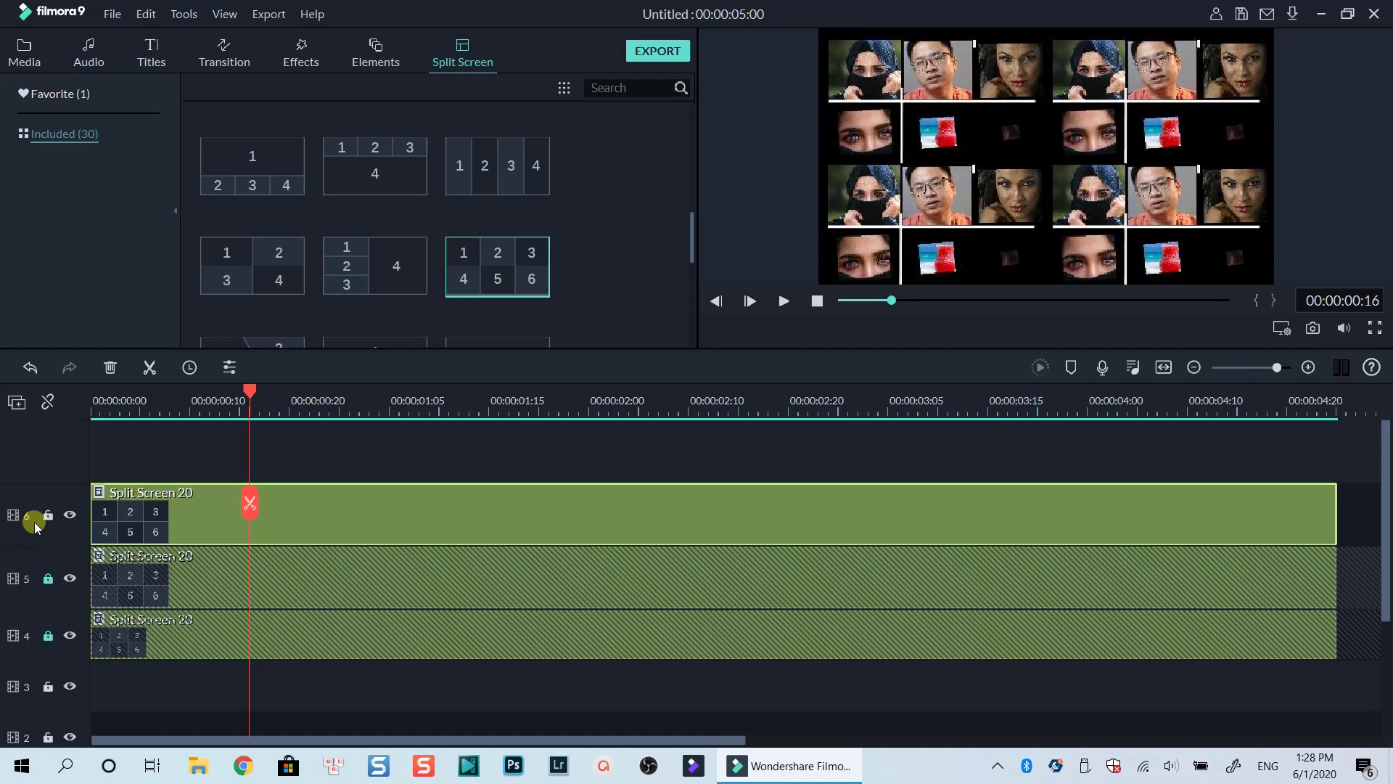
Step: Hide the grids on tracks 5, 4 and 1, then open the track 6 clip's settings
click(69, 580)
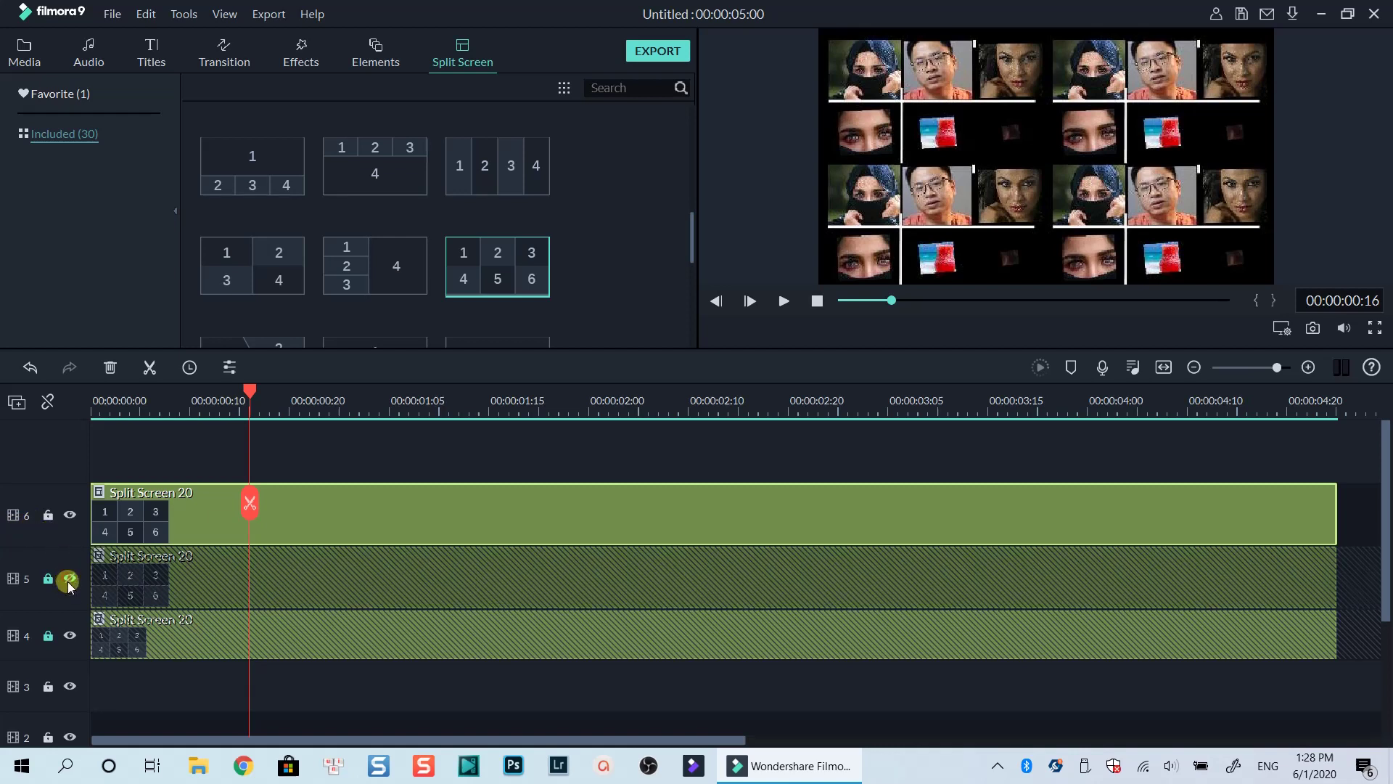
click(70, 637)
scroll(73, 645, down, 2)
click(71, 651)
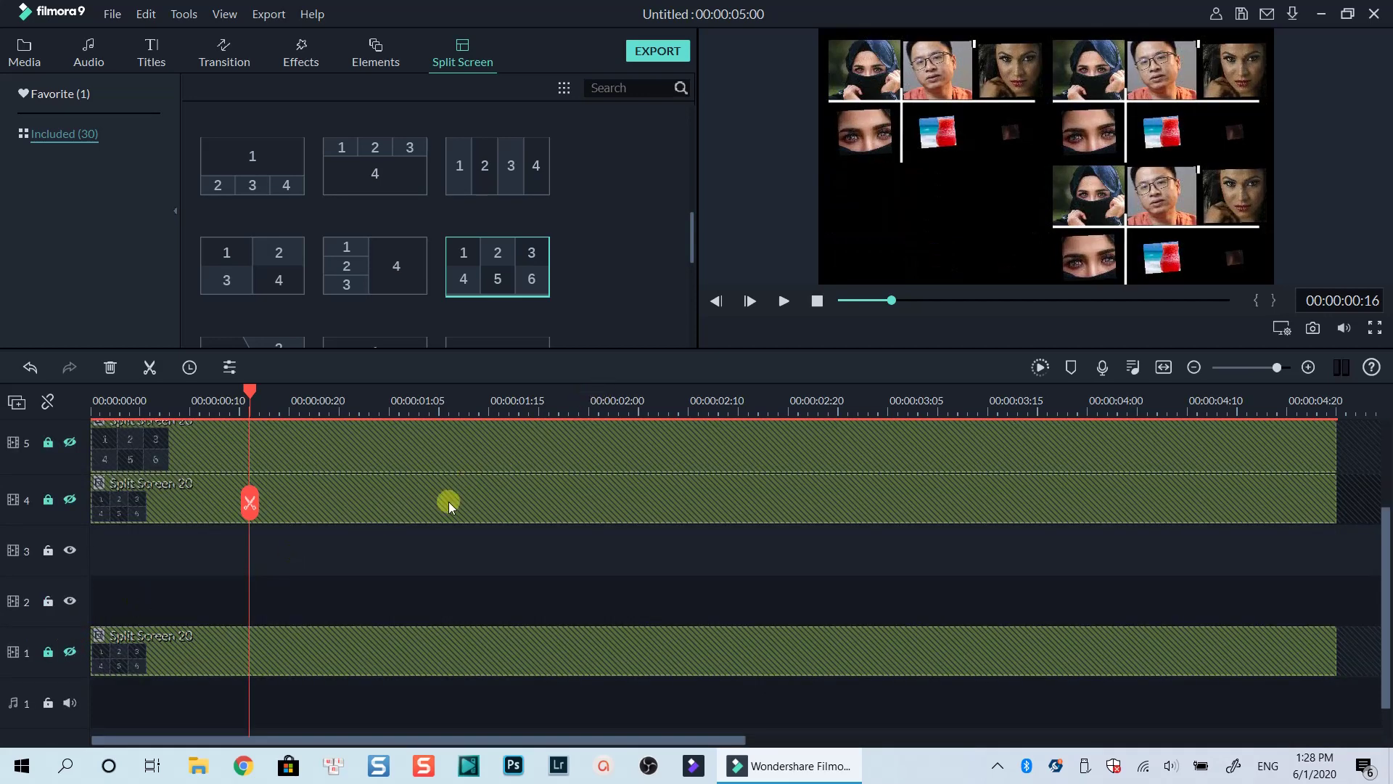
scroll(444, 503, up, 3)
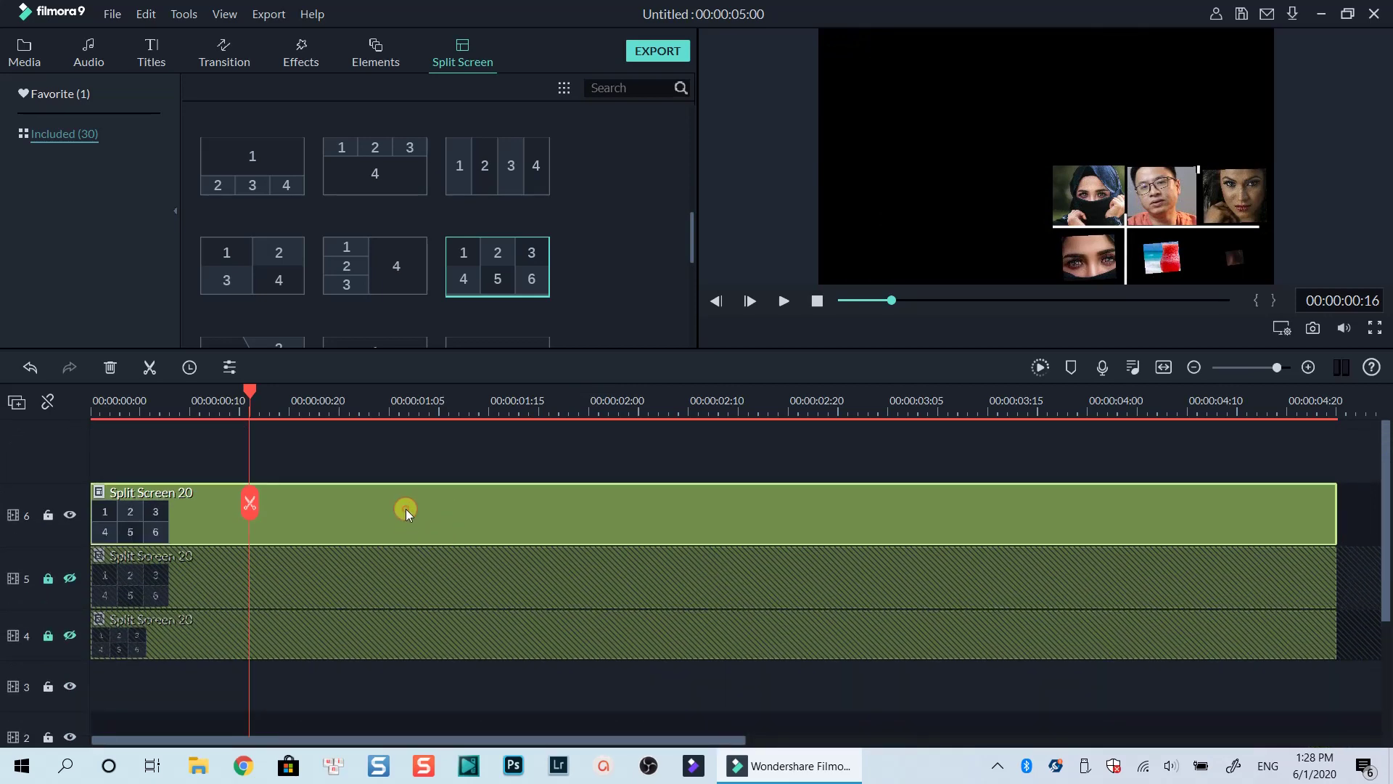
double_click(414, 504)
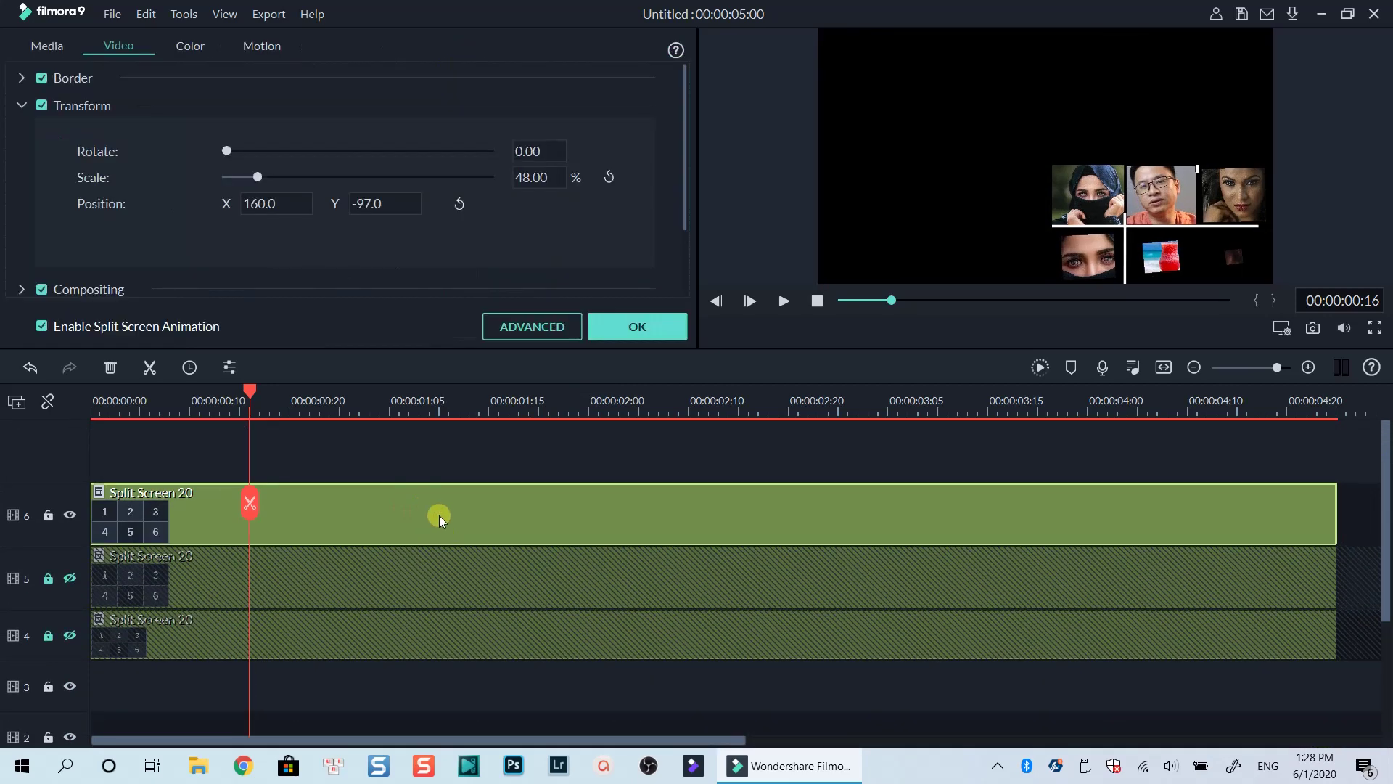
Step: From the media library, drop the Pexels stock clip into cell 1 and MVI_3194 into cell 2 of the track 6 grid
click(51, 46)
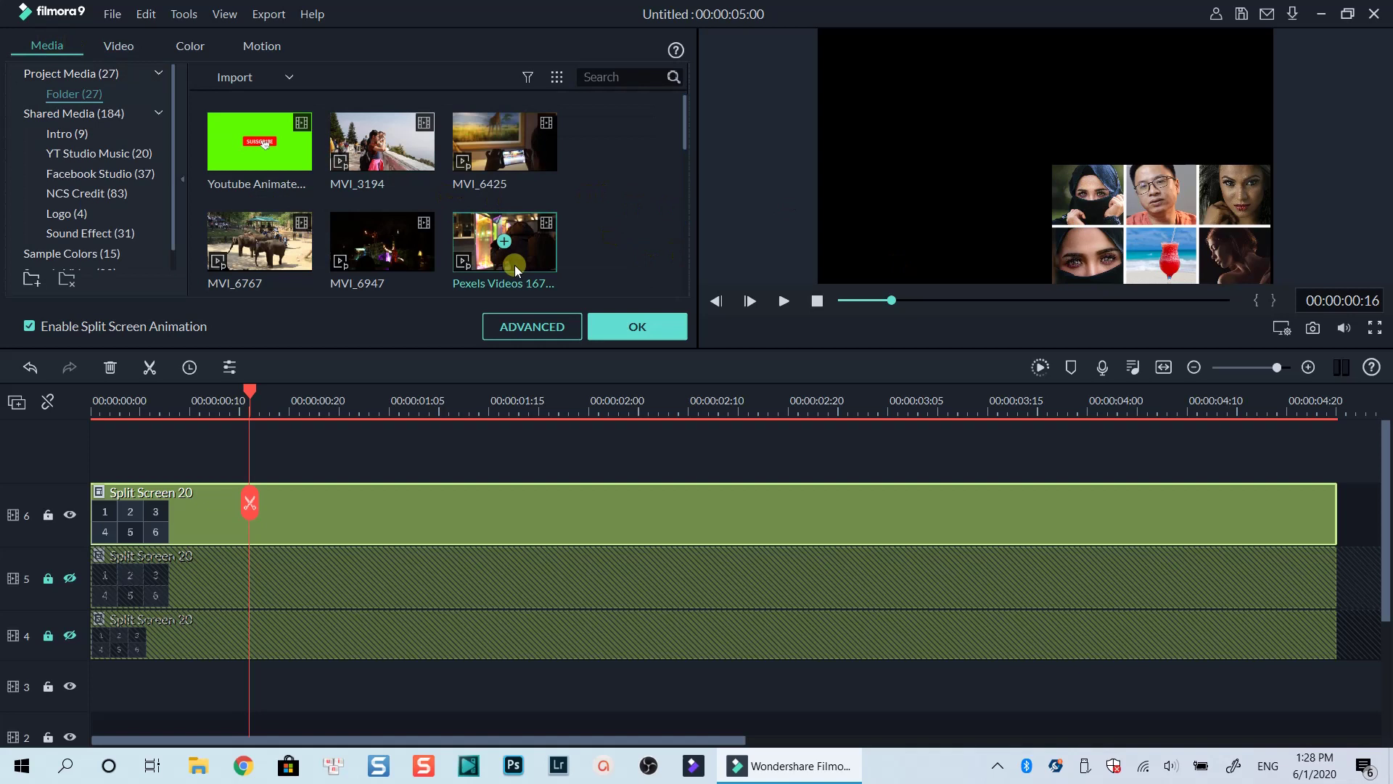
drag(558, 256, 1080, 205)
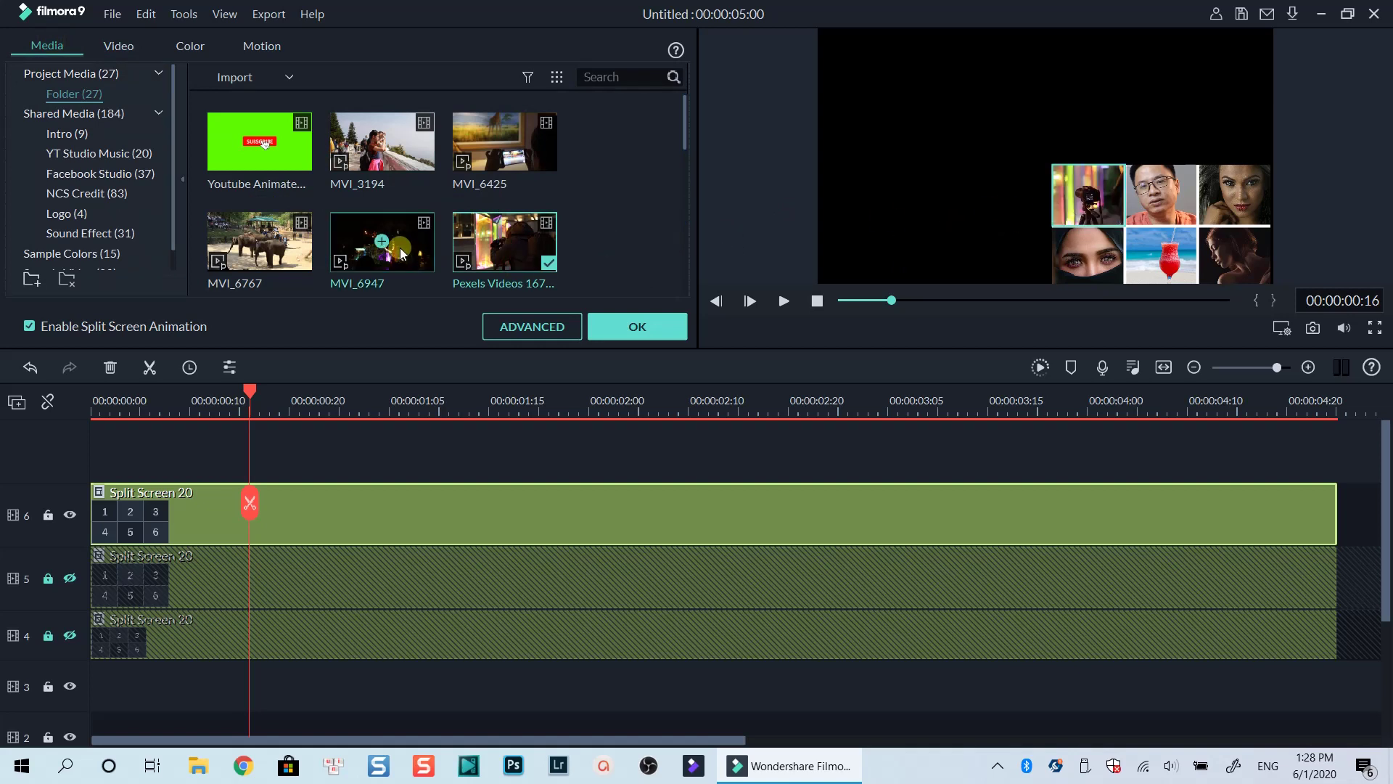
drag(382, 142, 1158, 199)
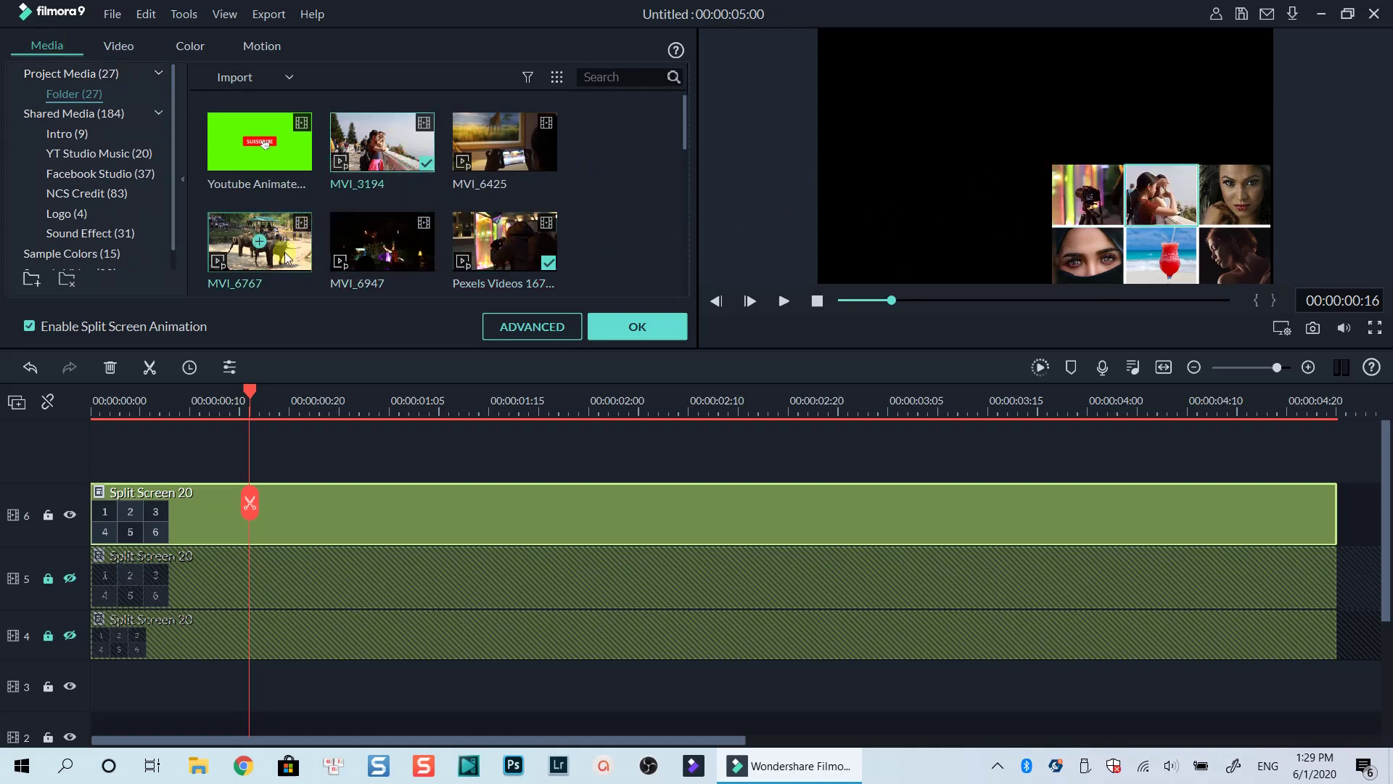